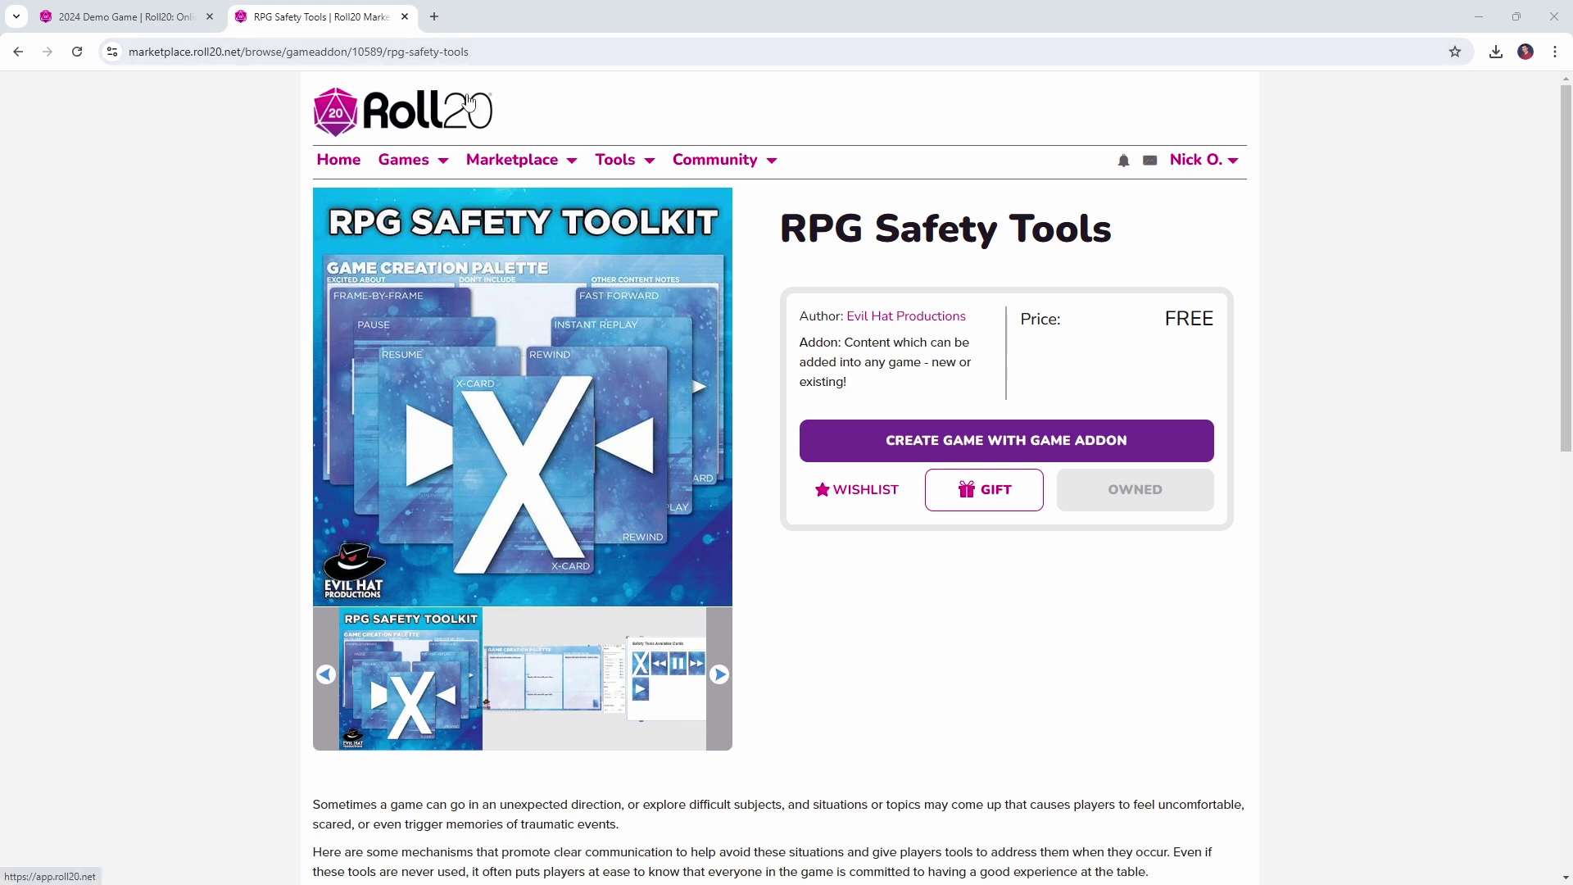
# Add the RPG Safety Tools addon to the 2024 Demo Game from its details page and dismiss the notice.
pyautogui.click(144, 28)
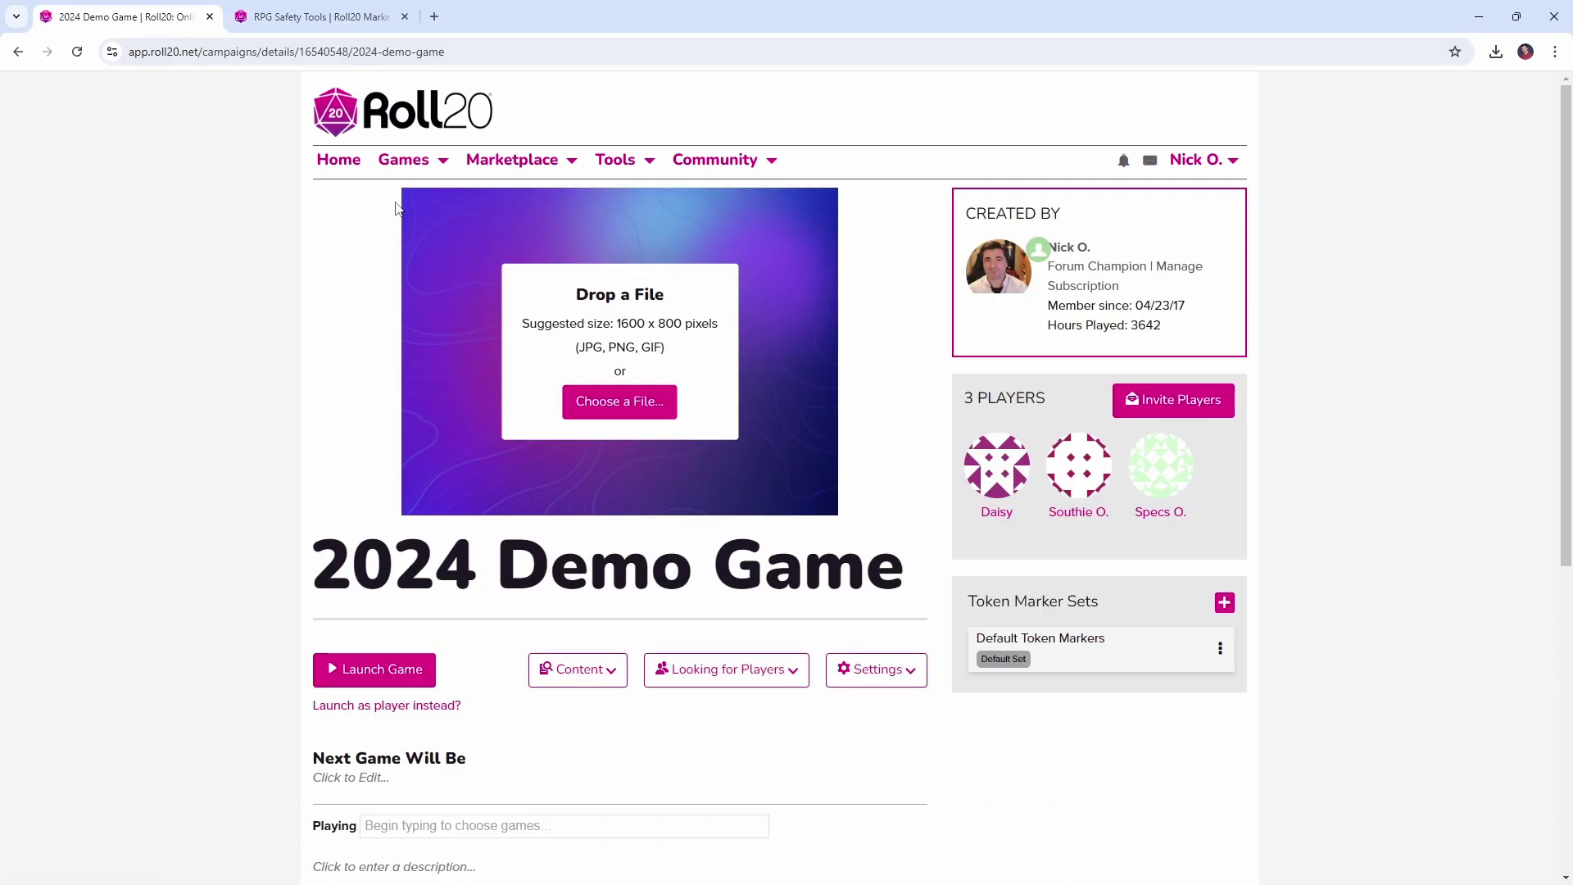
pyautogui.scroll(-3, 396, 207)
pyautogui.click(425, 680)
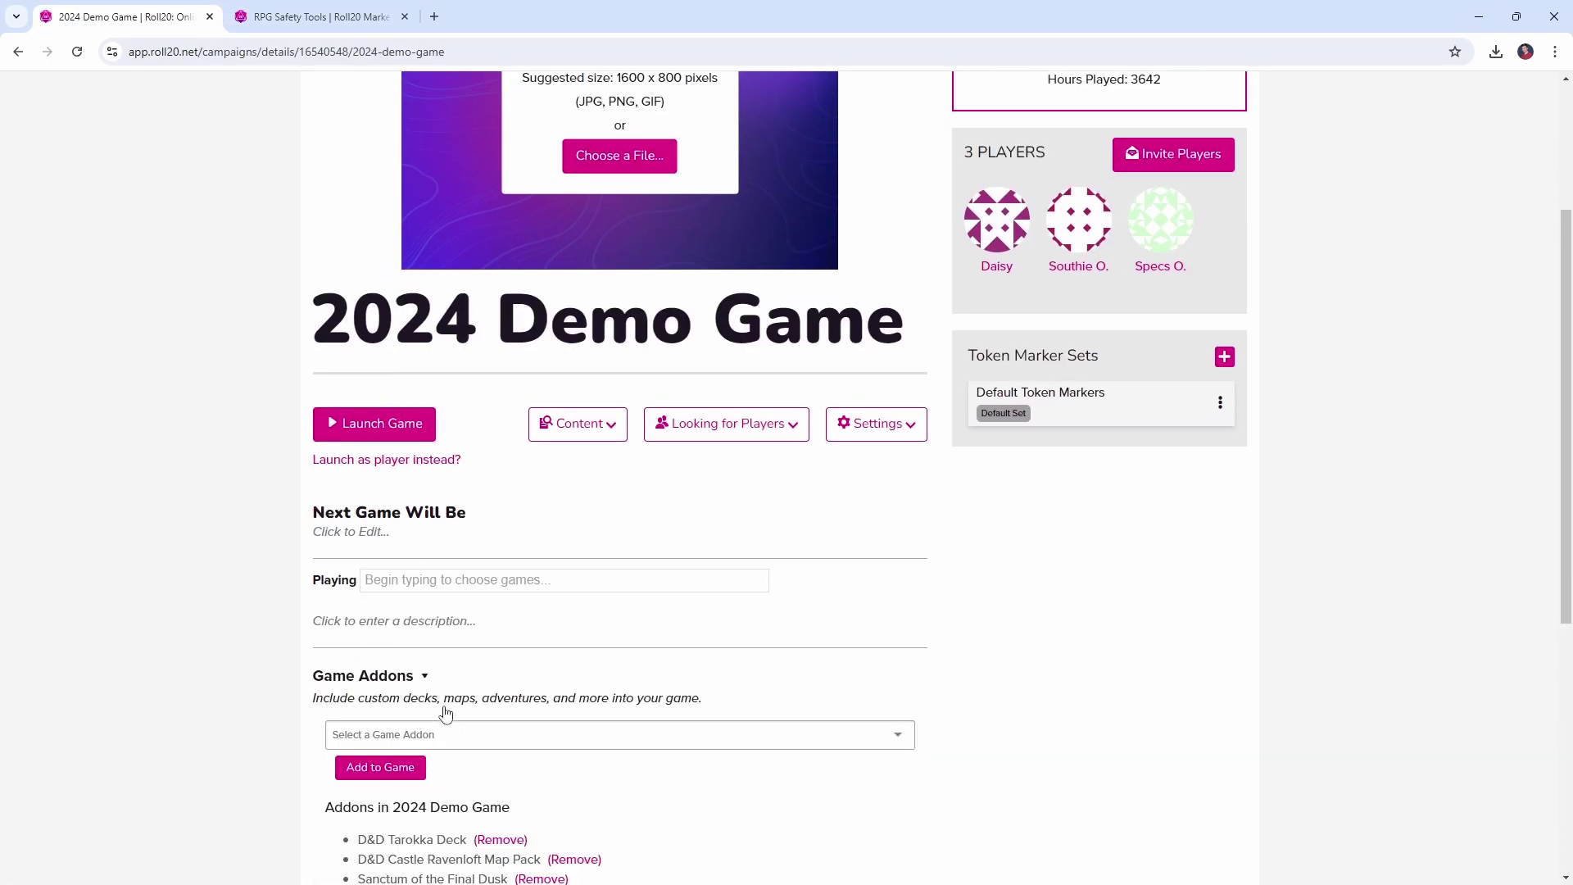
pyautogui.click(450, 730)
pyautogui.write('safe')
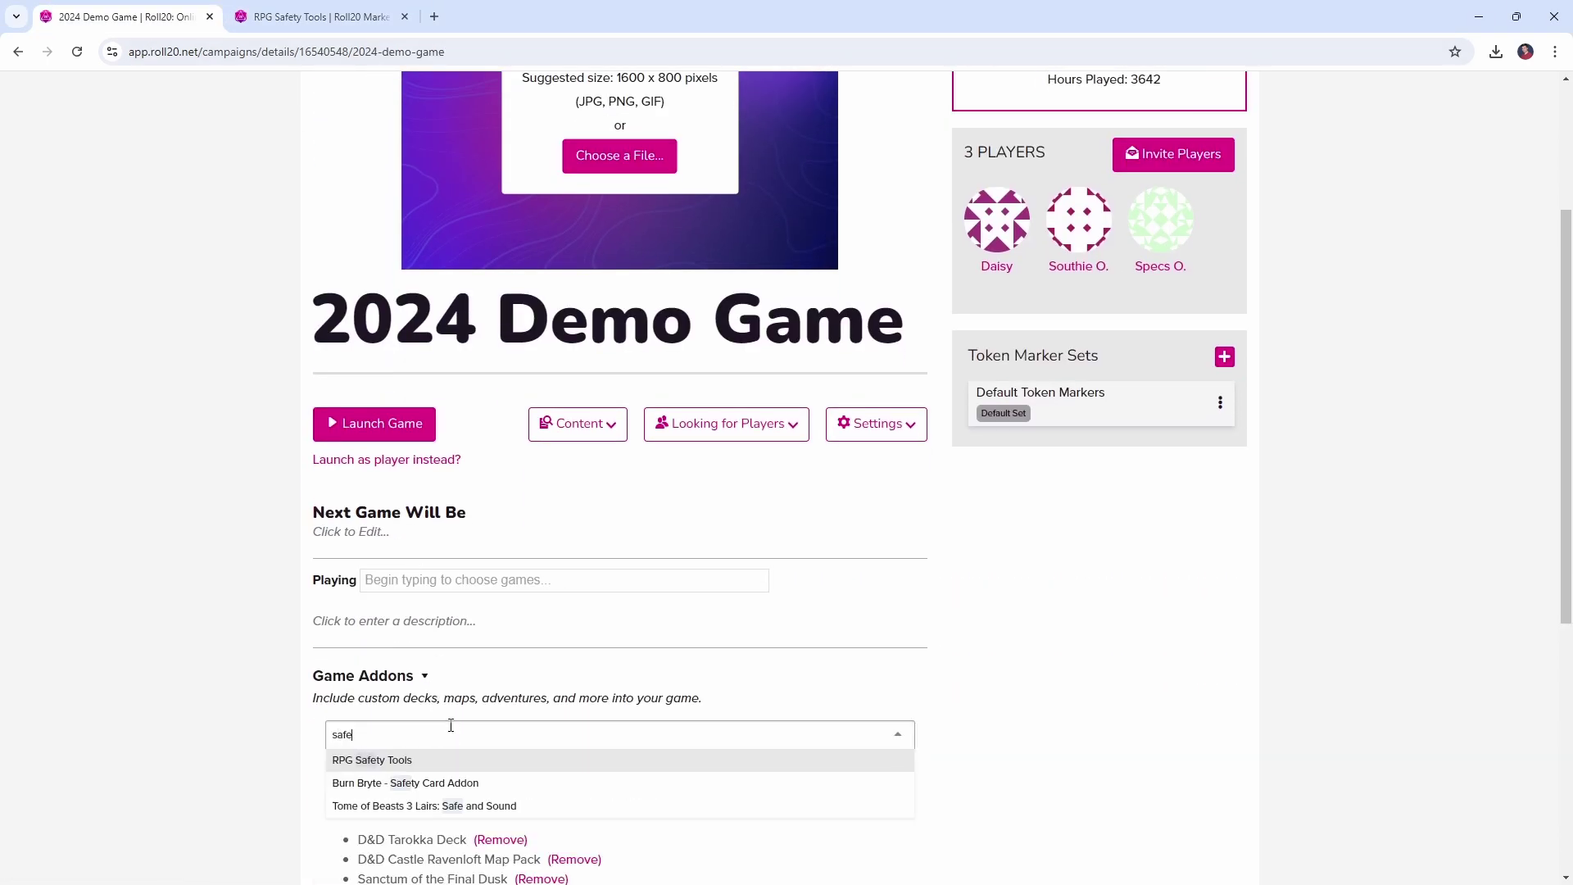
pyautogui.click(402, 761)
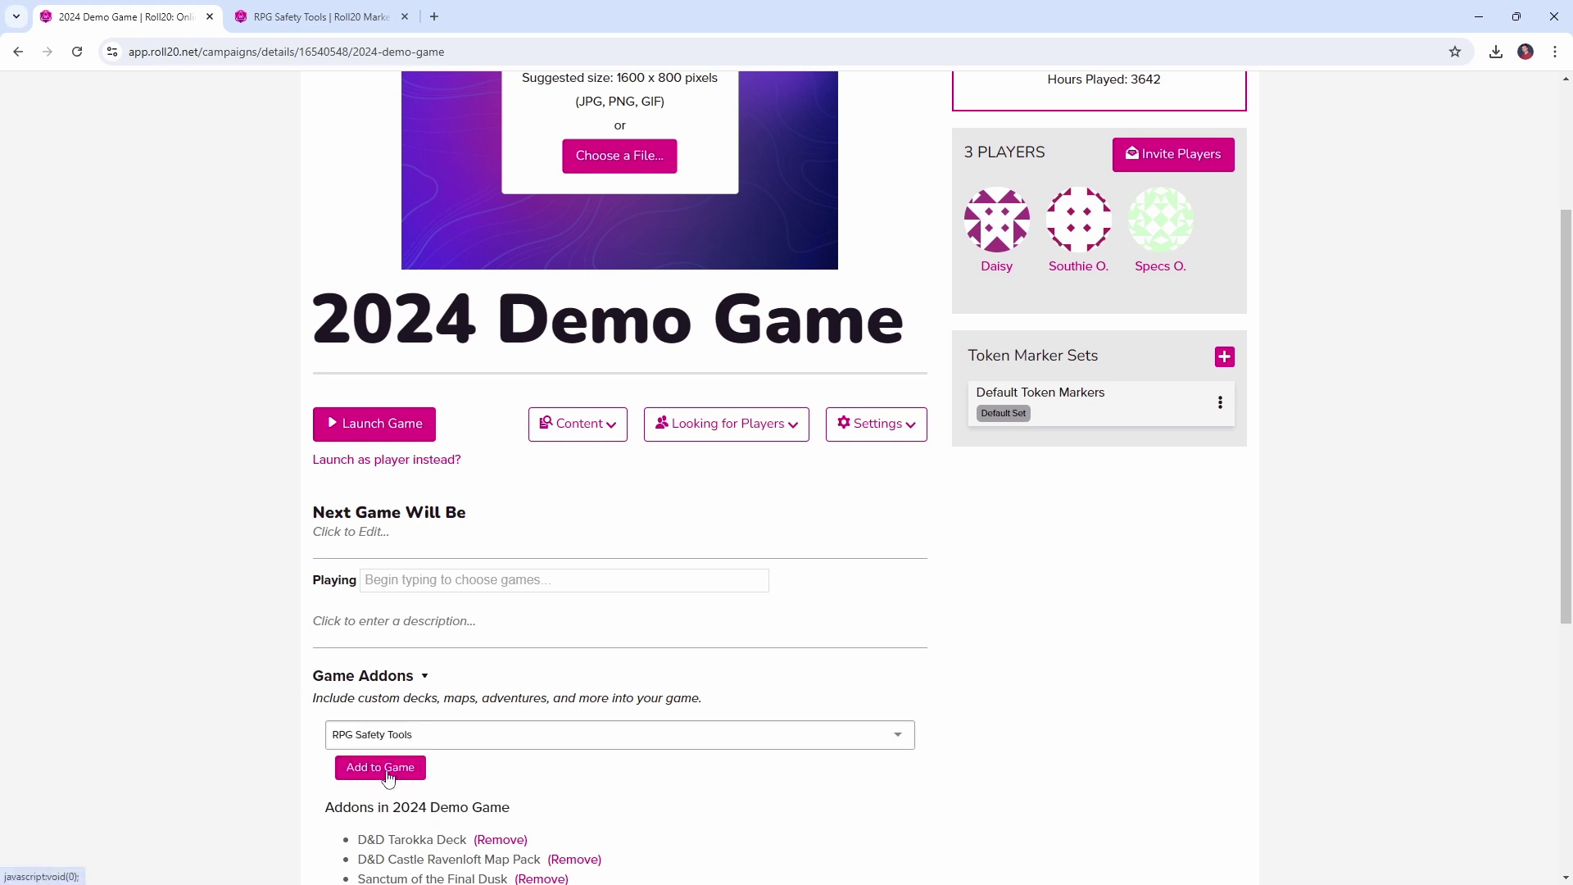
pyautogui.click(391, 769)
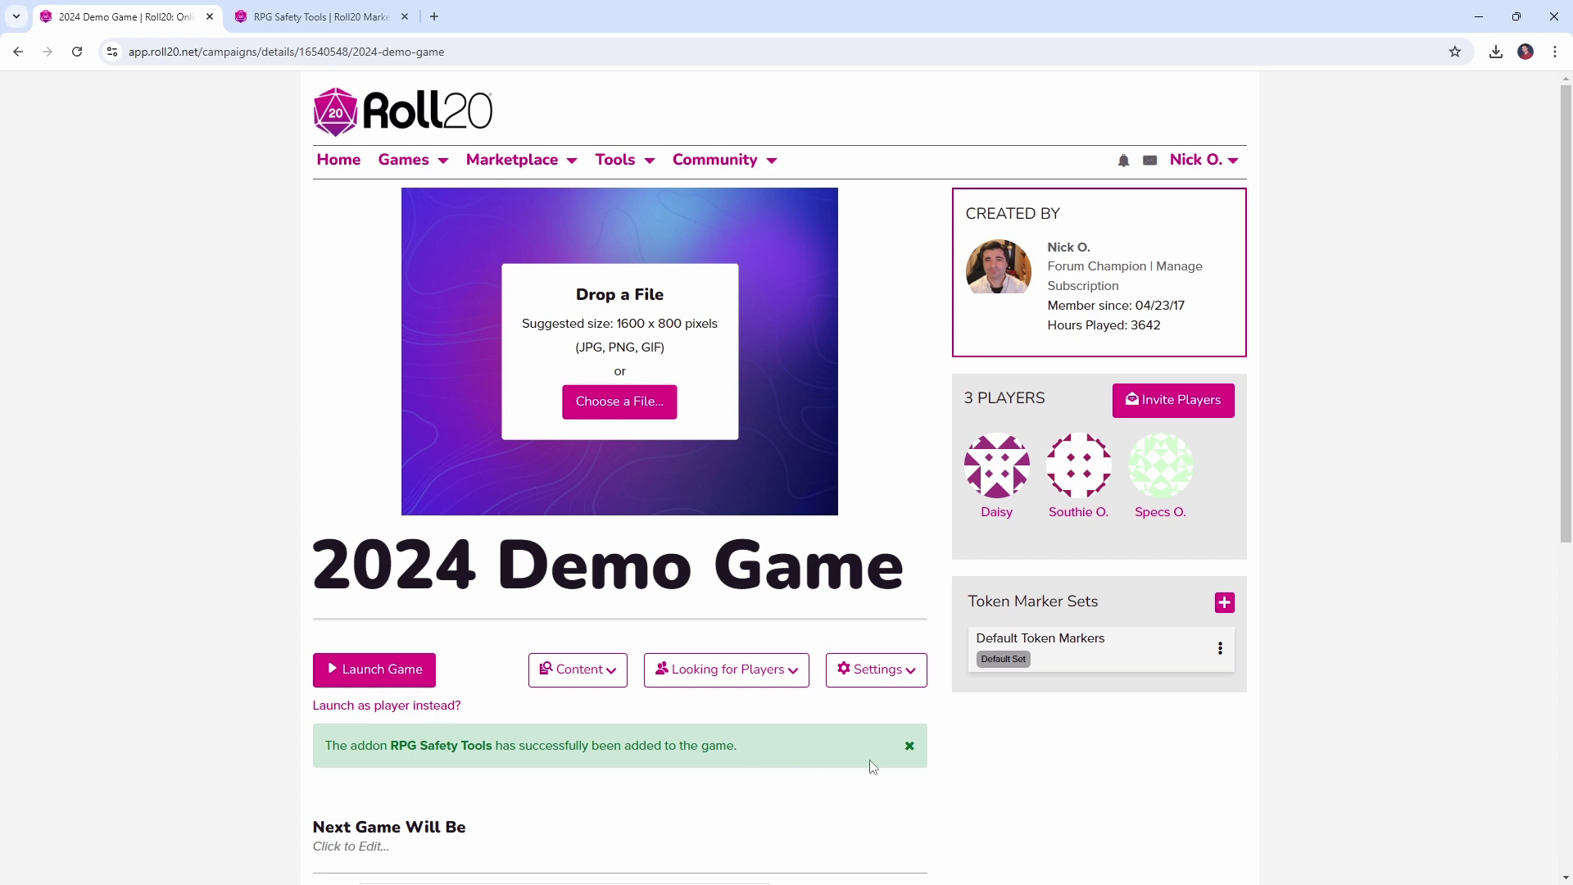
pyautogui.click(908, 746)
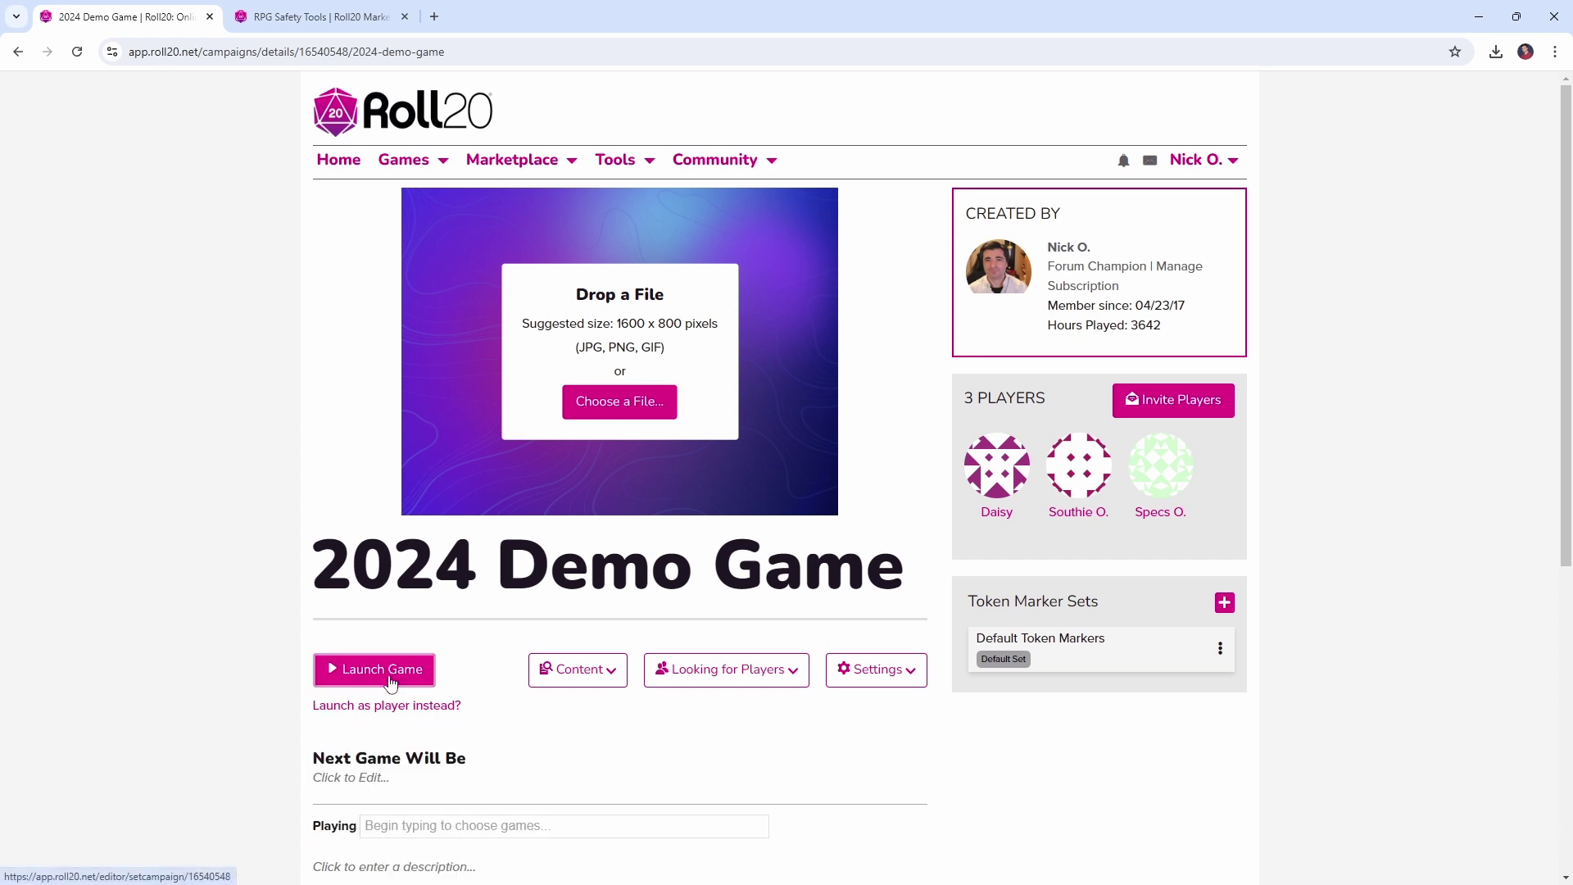
# Launch the 2024 Demo Game and open the Safety and Calibration Tools handout at its Card Uses section.
pyautogui.click(322, 678)
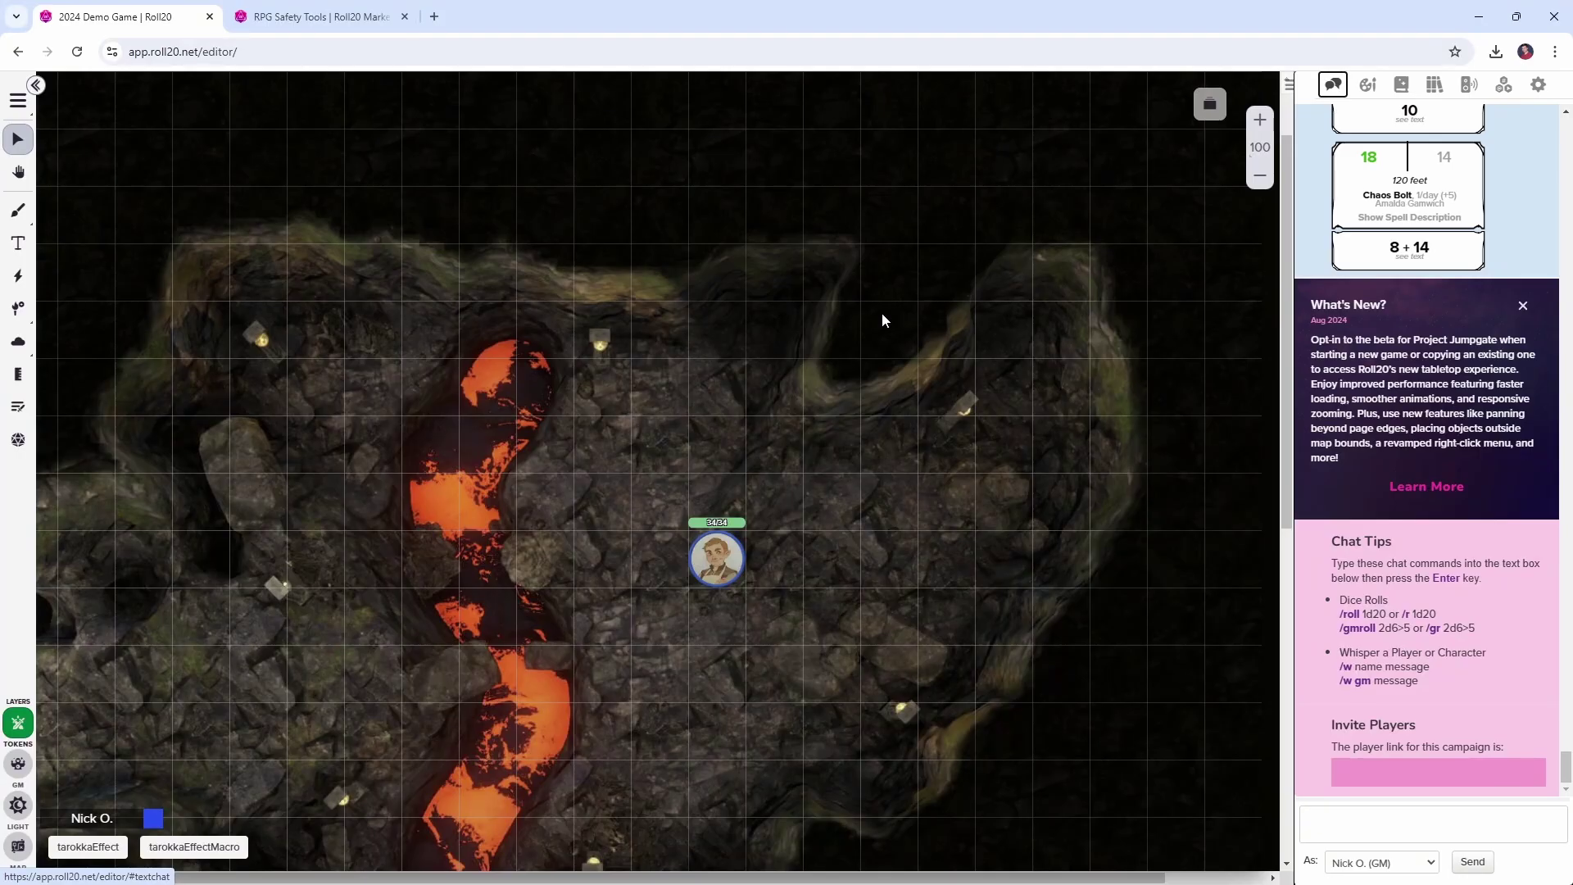
pyautogui.click(1402, 84)
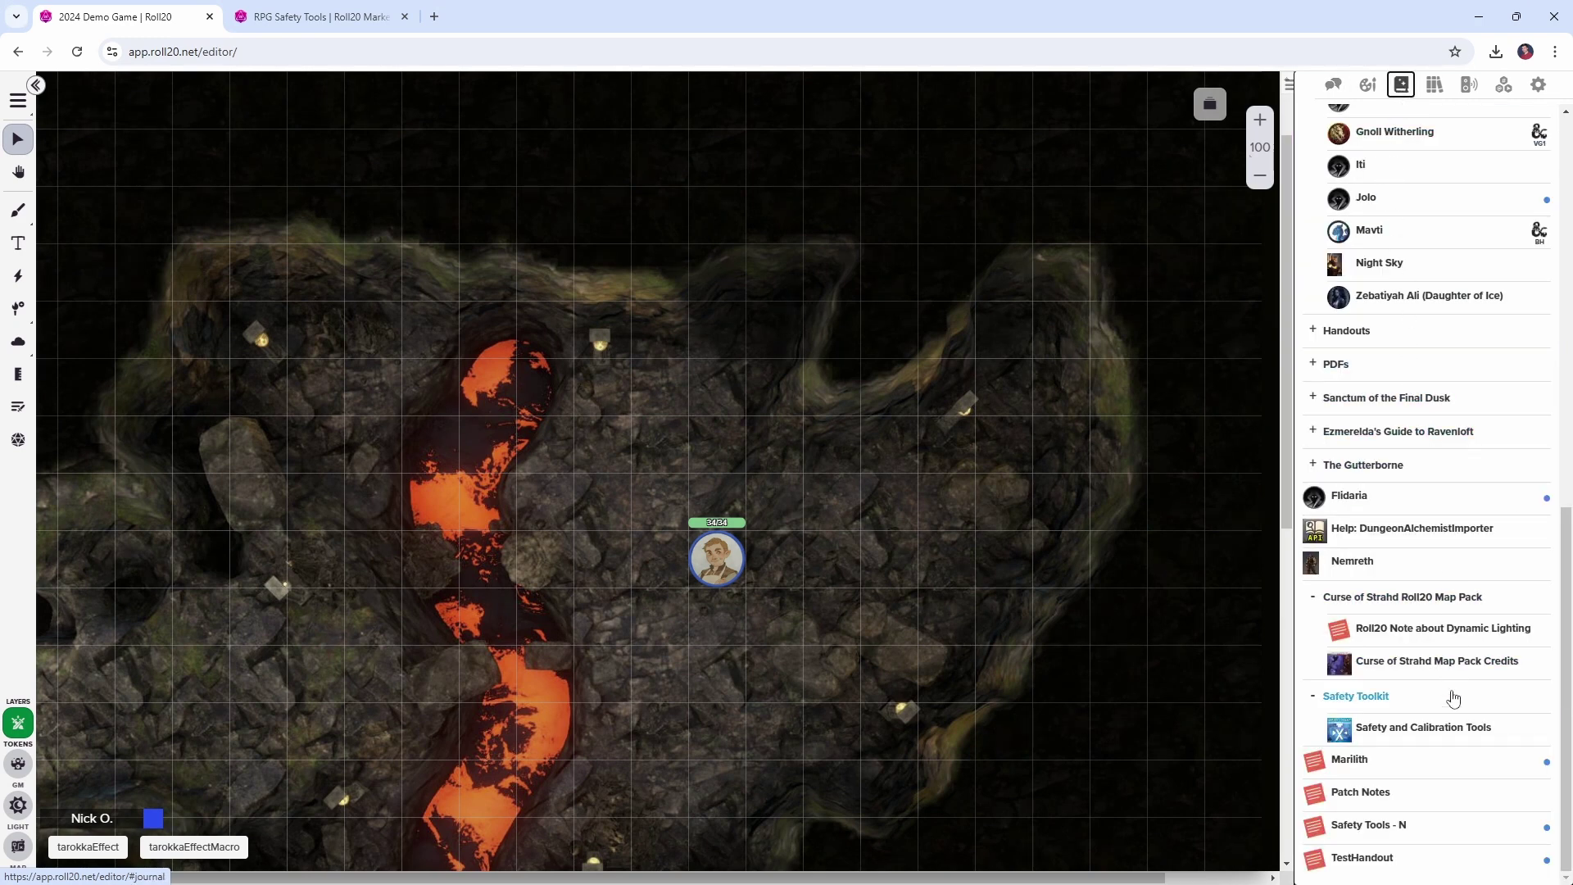
pyautogui.click(1426, 728)
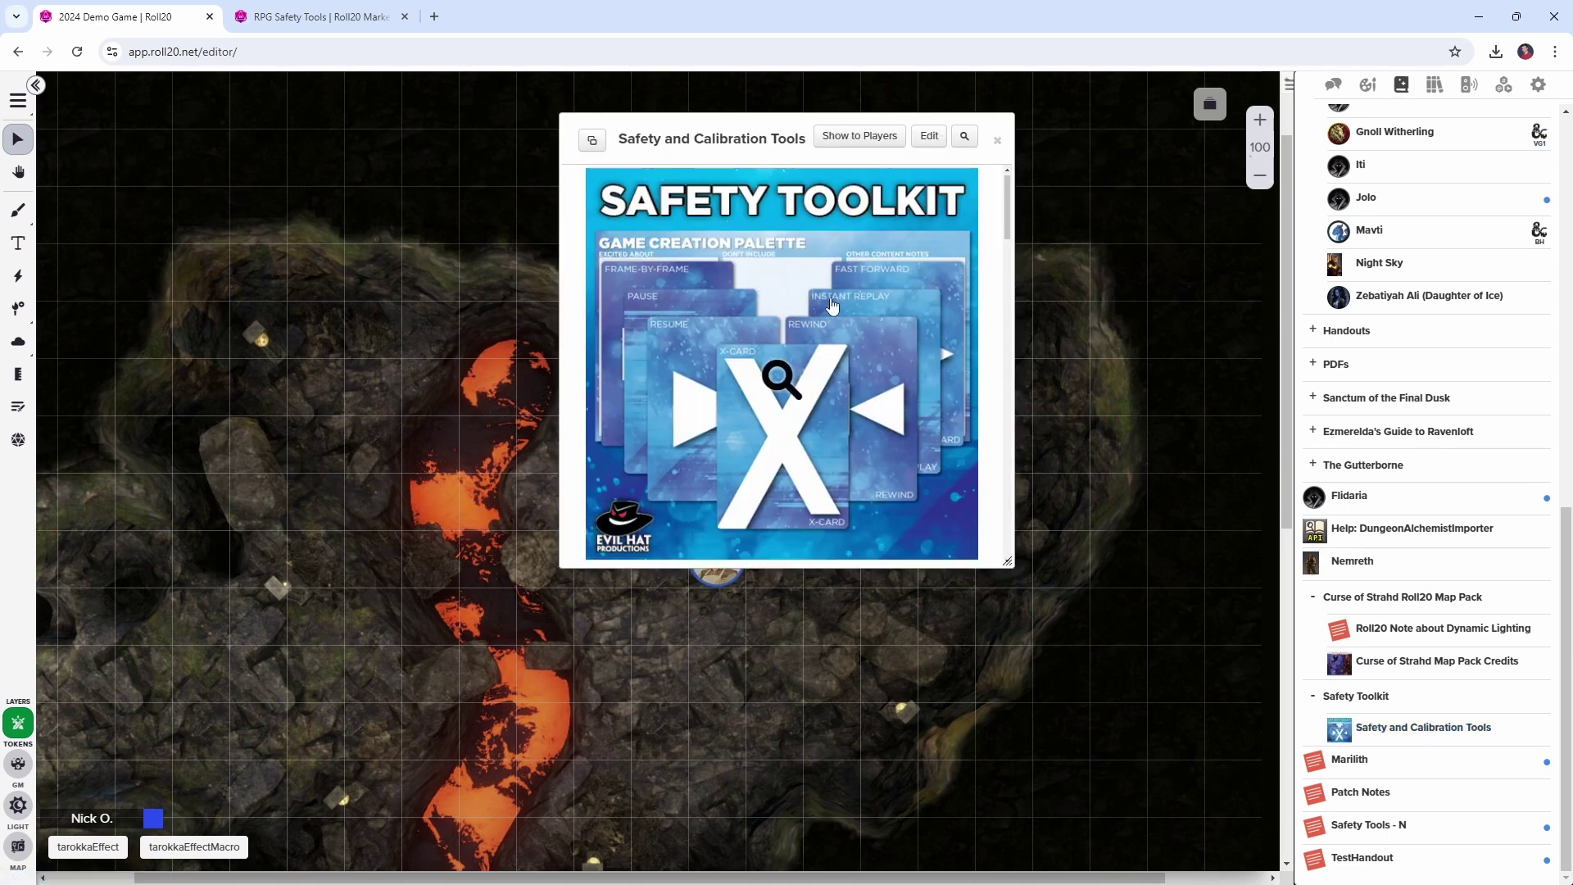
pyautogui.scroll(-5, 779, 286)
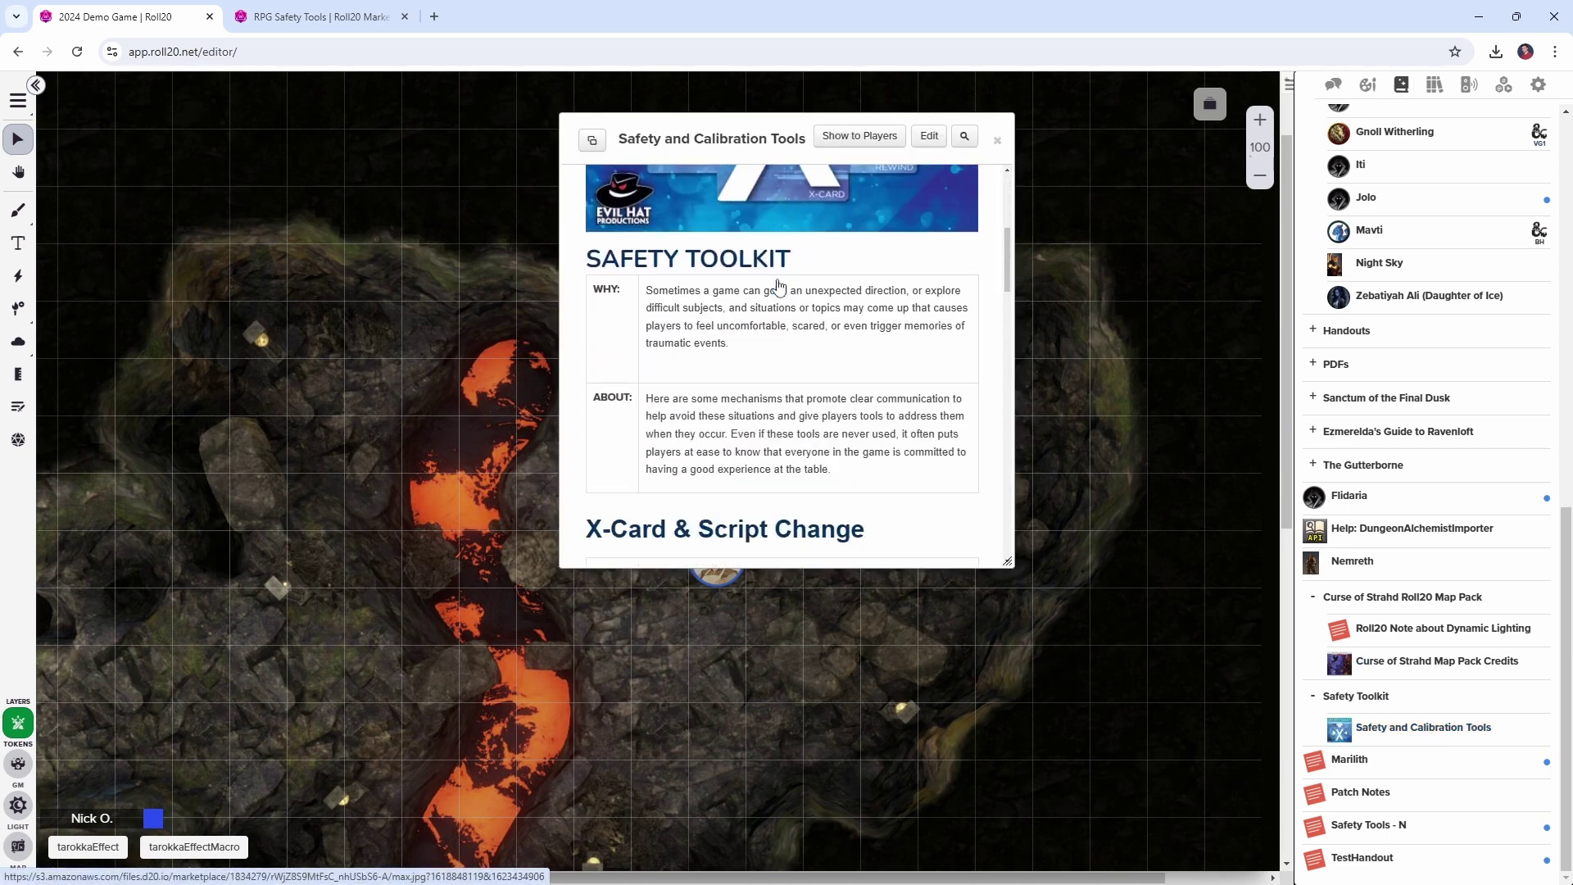
pyautogui.scroll(-3, 778, 286)
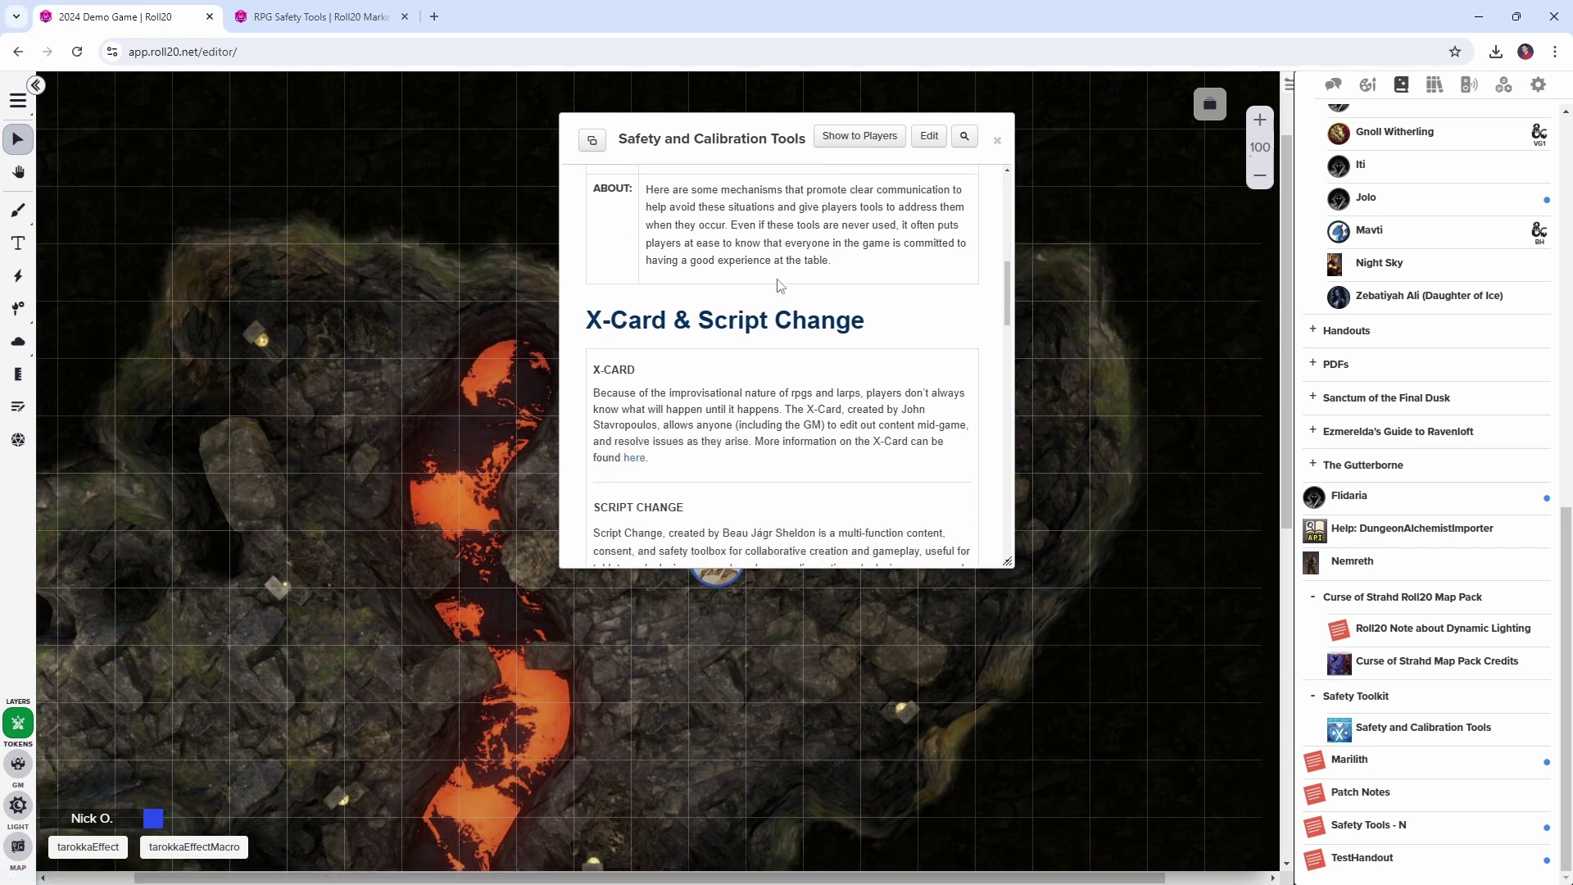
pyautogui.scroll(-8, 778, 286)
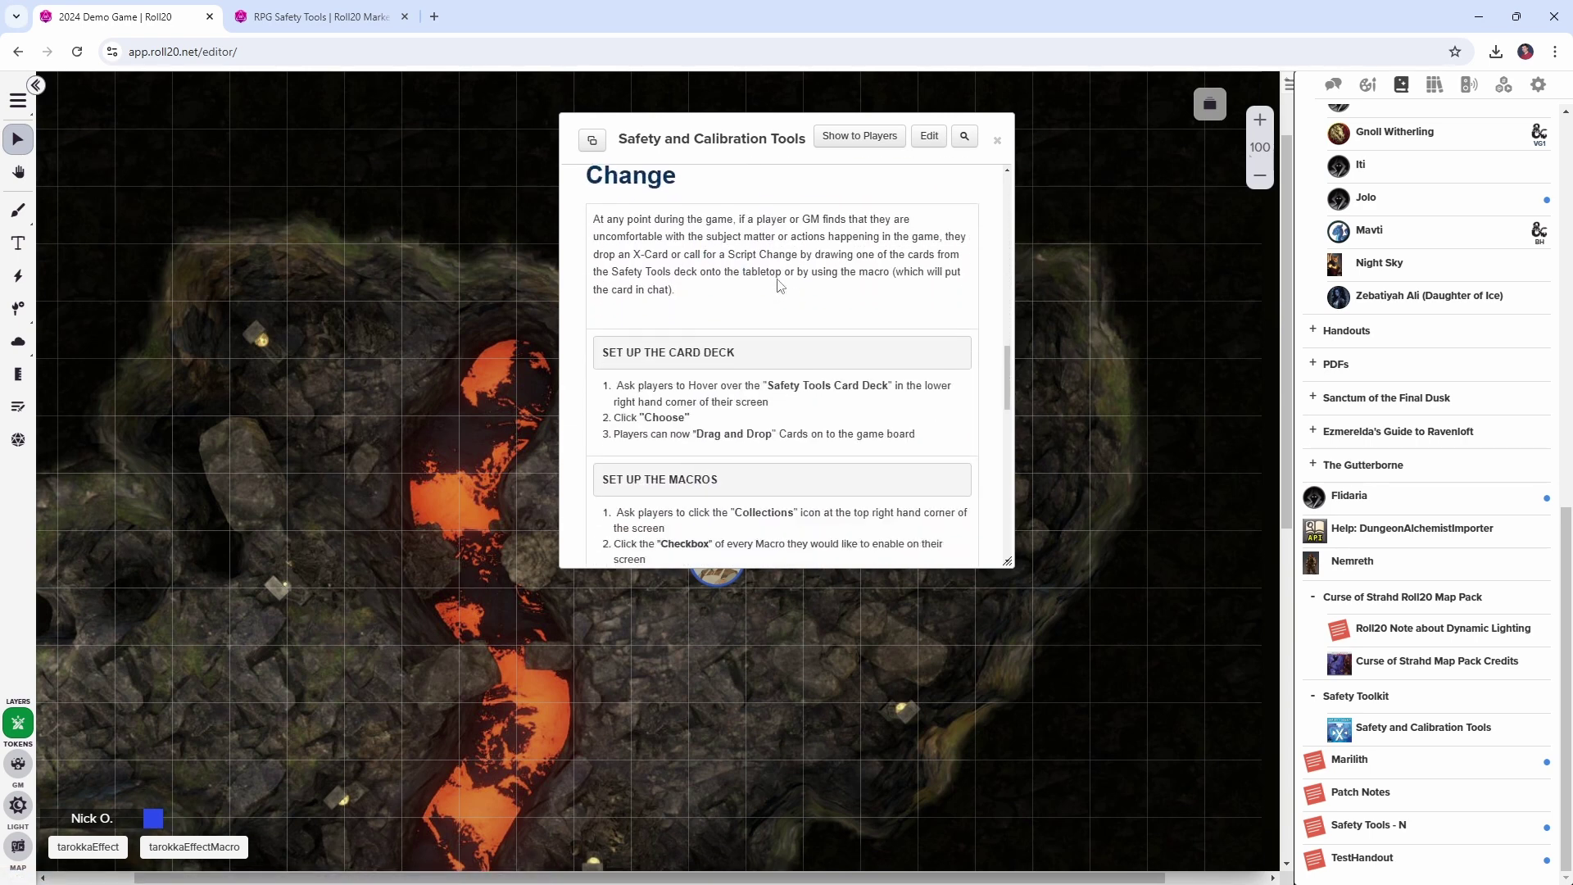
pyautogui.scroll(-2, 778, 286)
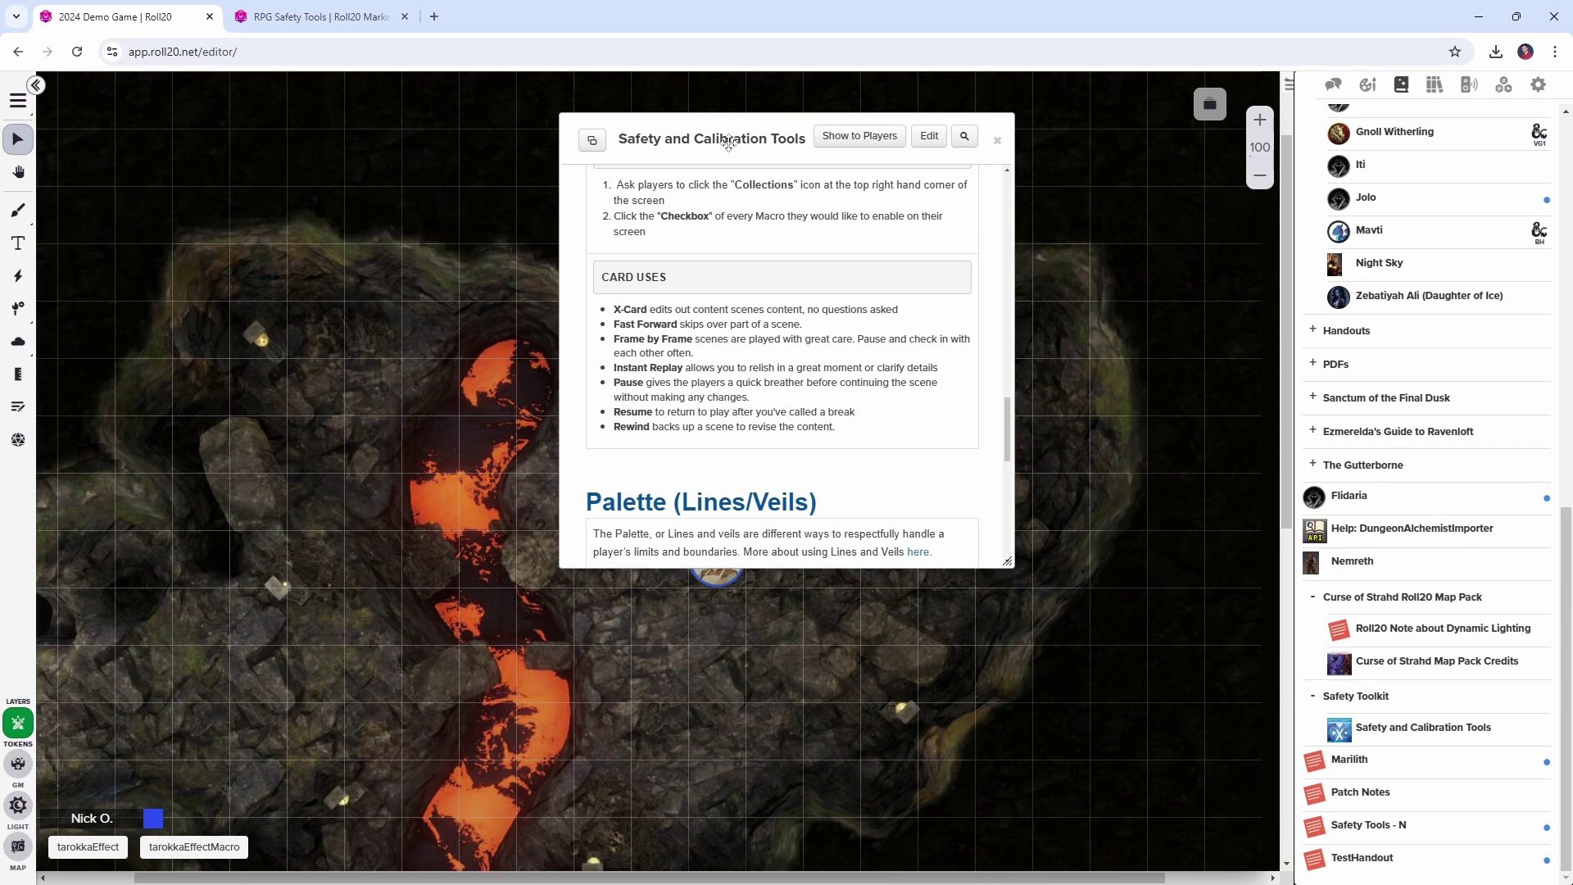
pyautogui.moveTo(728, 142); pyautogui.dragTo(513, 138)
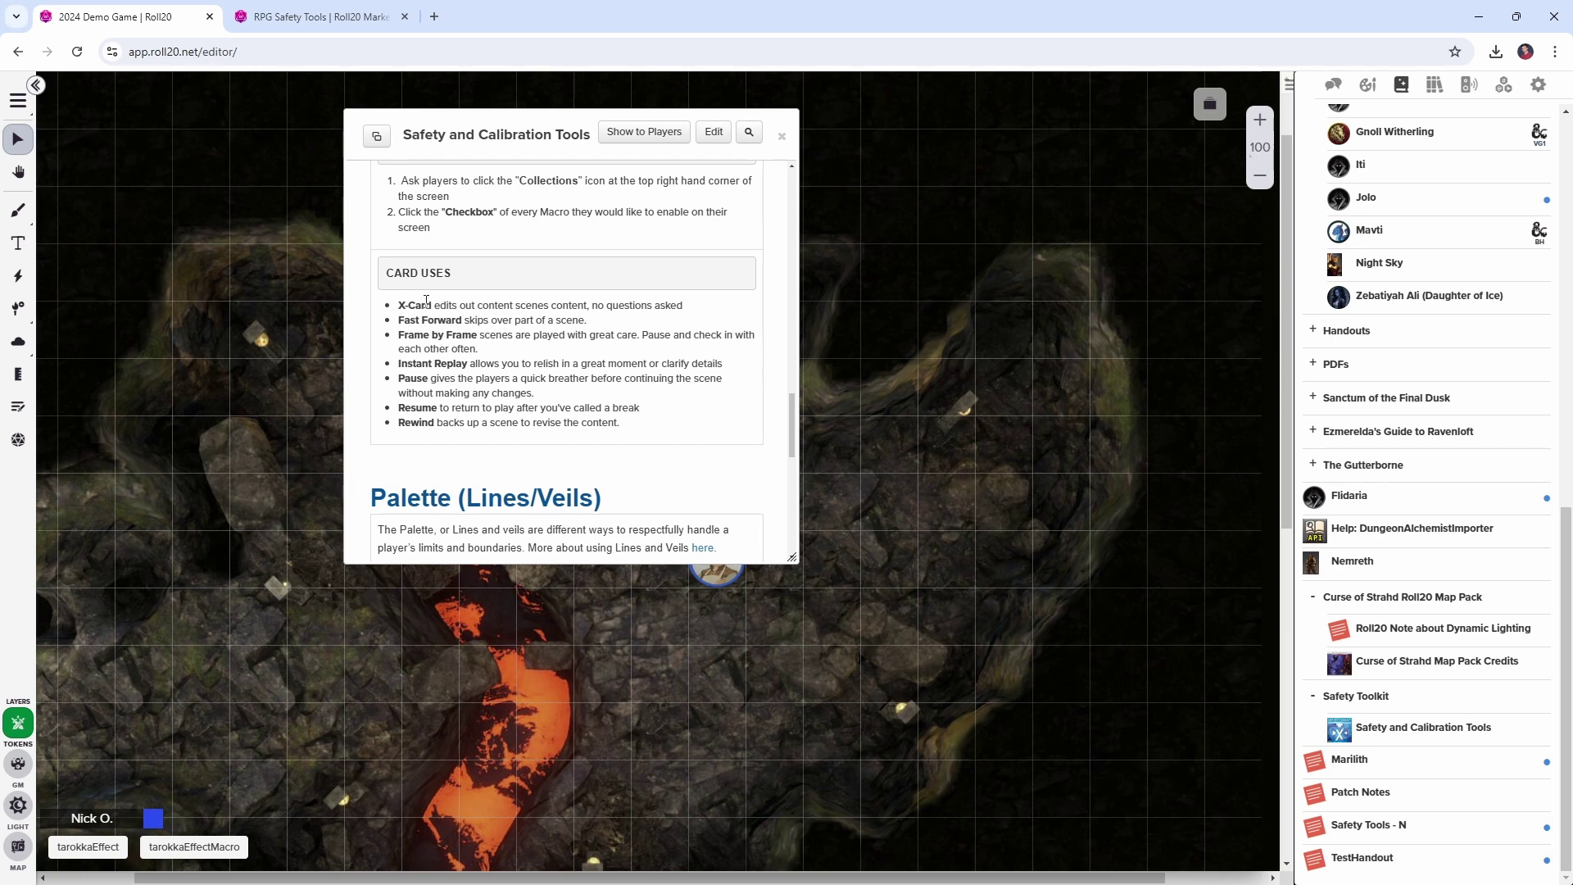
# Open the Safety Tools deck beside the handout and view its list of cards.
pyautogui.click(1504, 85)
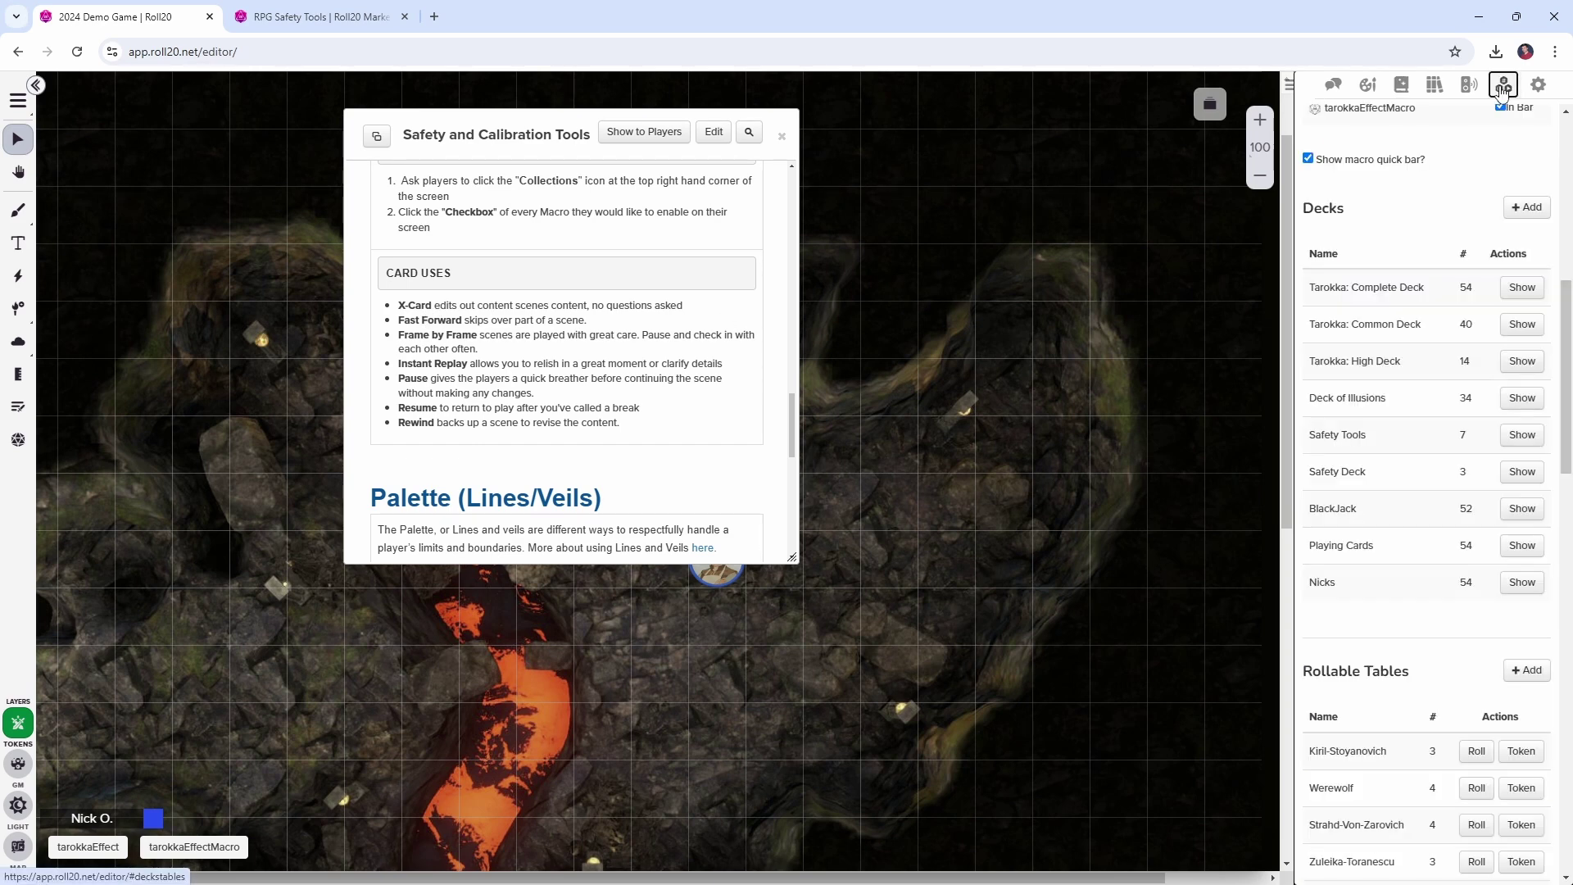
pyautogui.click(1362, 441)
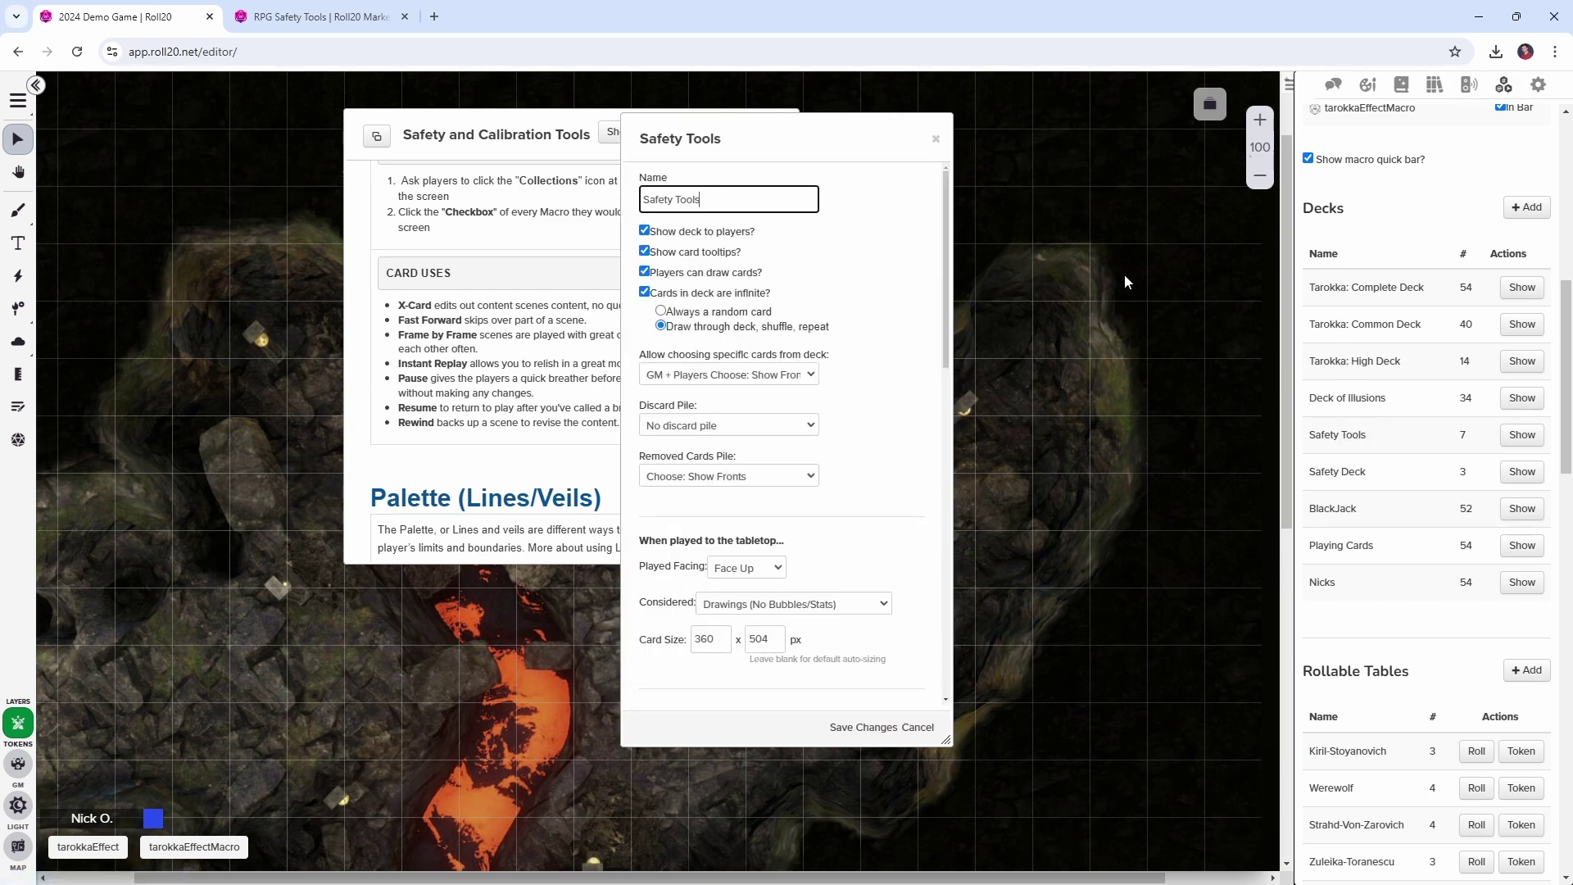
pyautogui.moveTo(823, 139); pyautogui.dragTo(1035, 118)
pyautogui.scroll(-6, 979, 373)
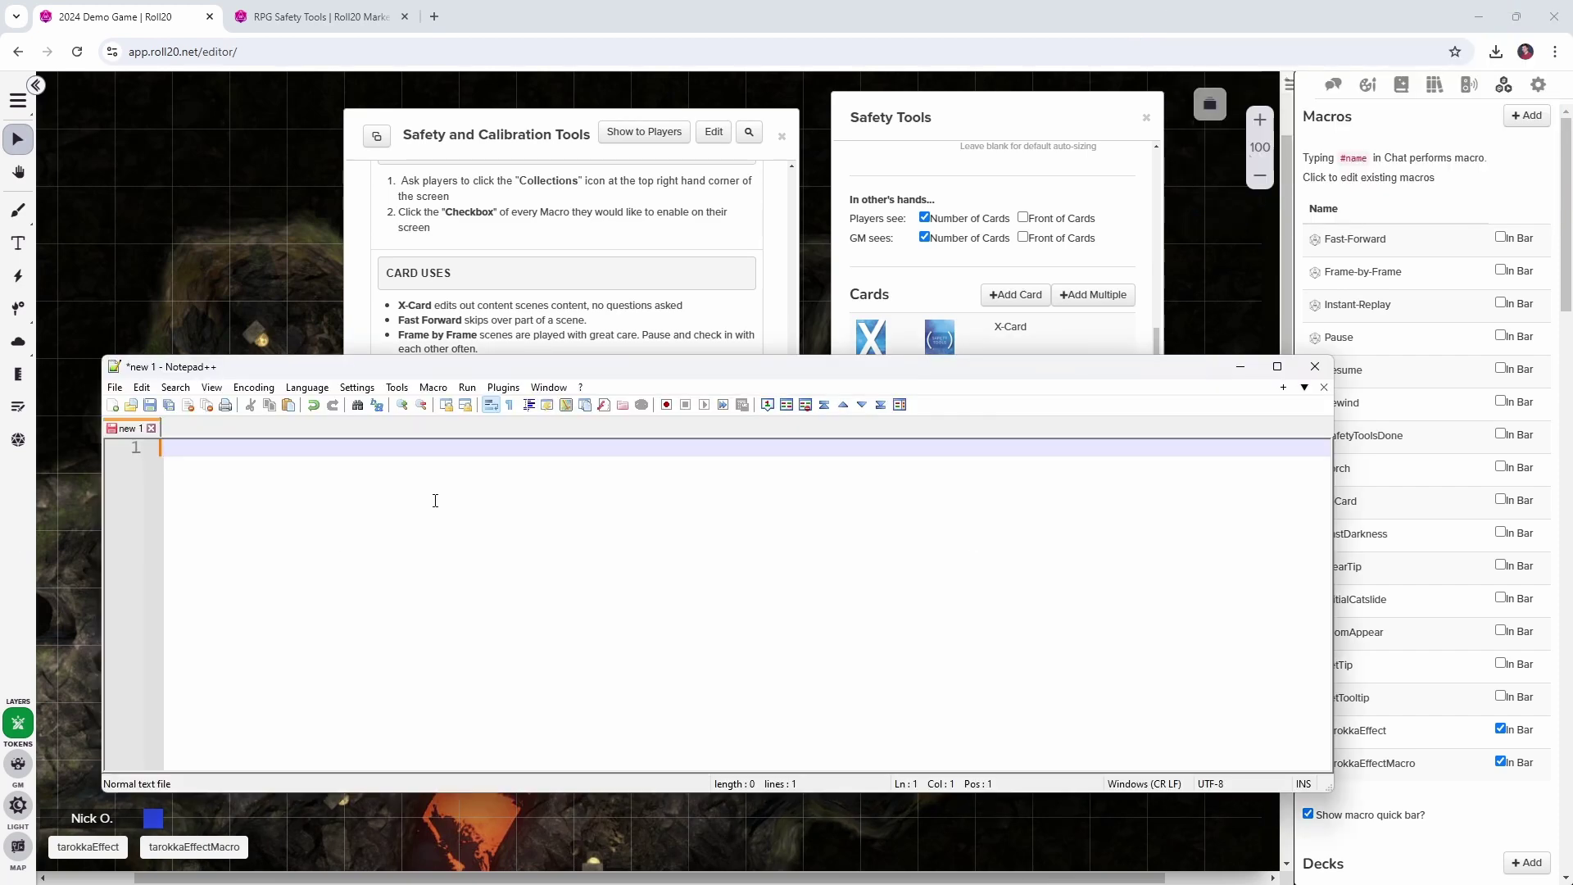
# In Notepad++, write the query ?{Which Safety Card|X-Card|Fast Forward|Frame By Frame|Instant Replay|Pause|Resume|Rewind}.
pyautogui.write('?')
pyautogui.write('{}')
pyautogui.write('Which Safety Car')
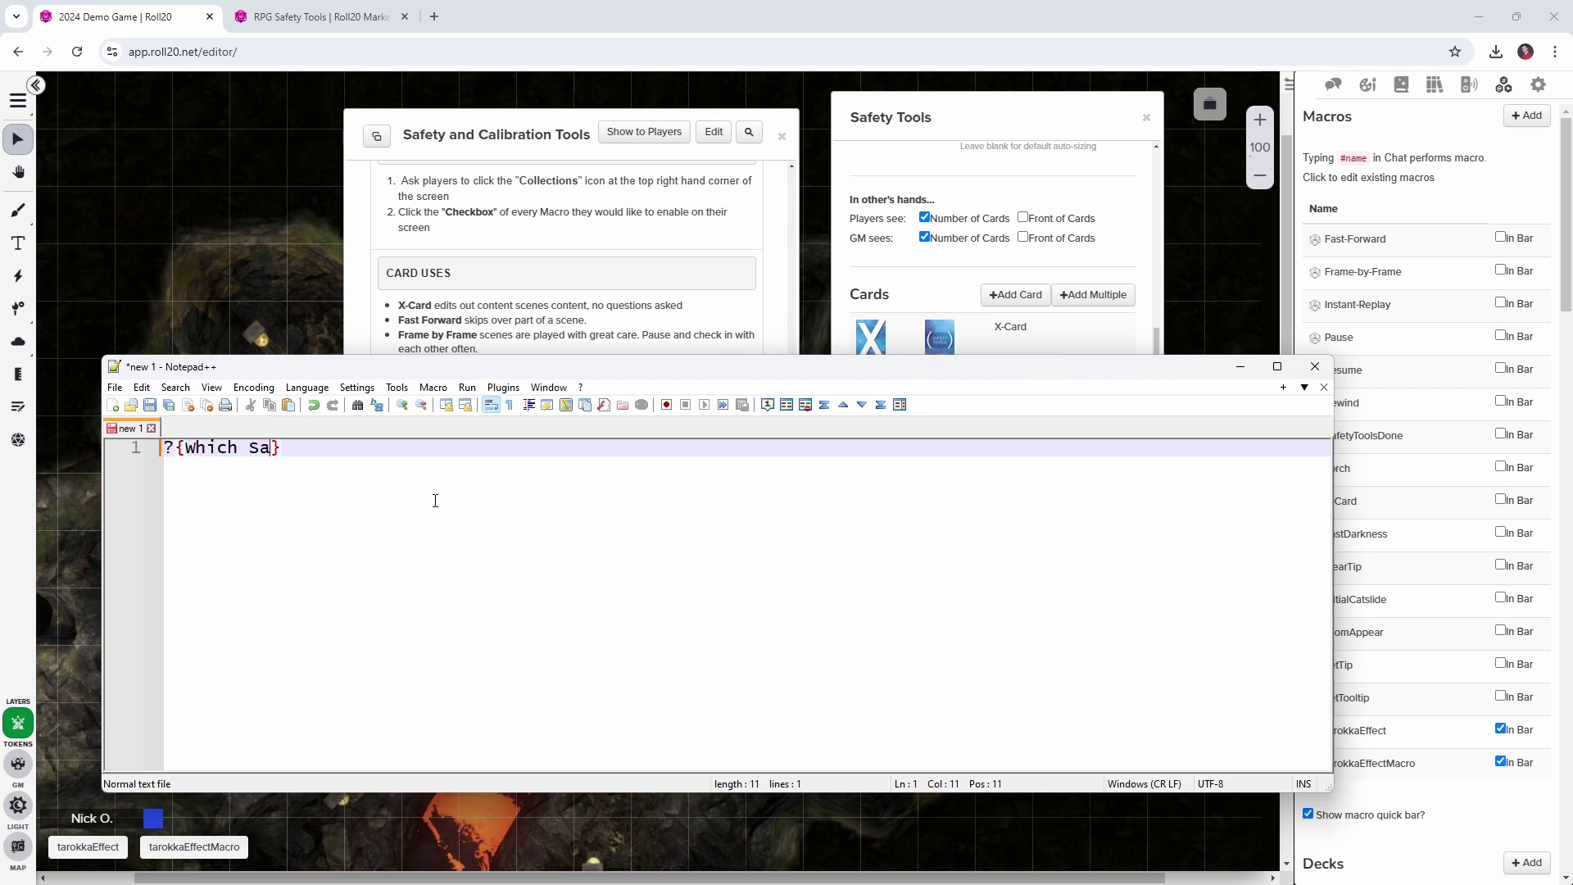
pyautogui.write('d')
pyautogui.write('|X-Card')
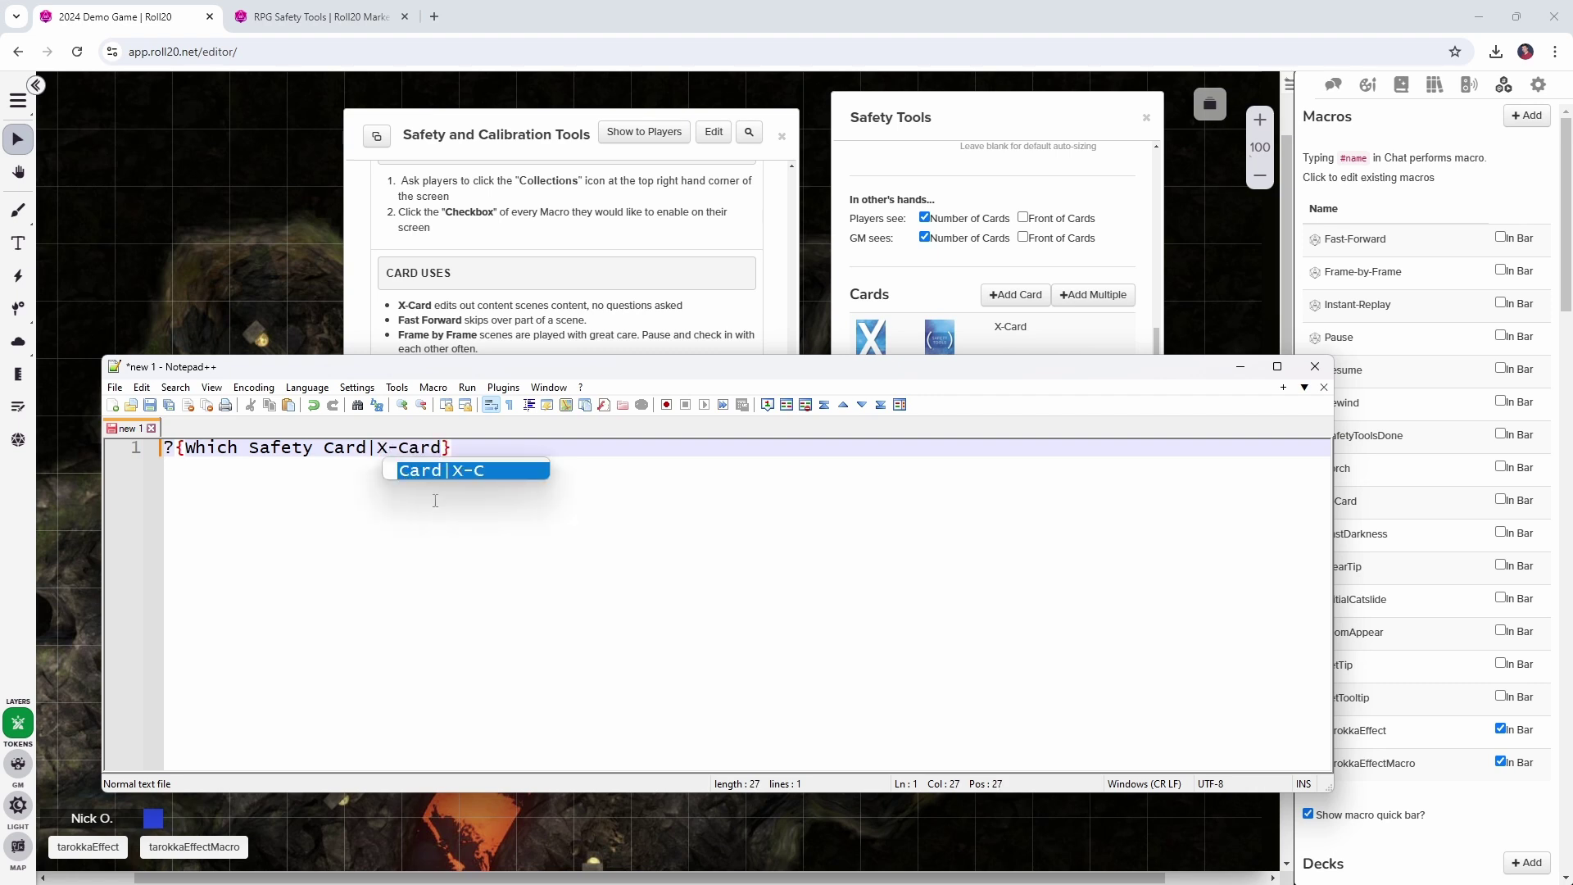
pyautogui.write('|Fast Forward|')
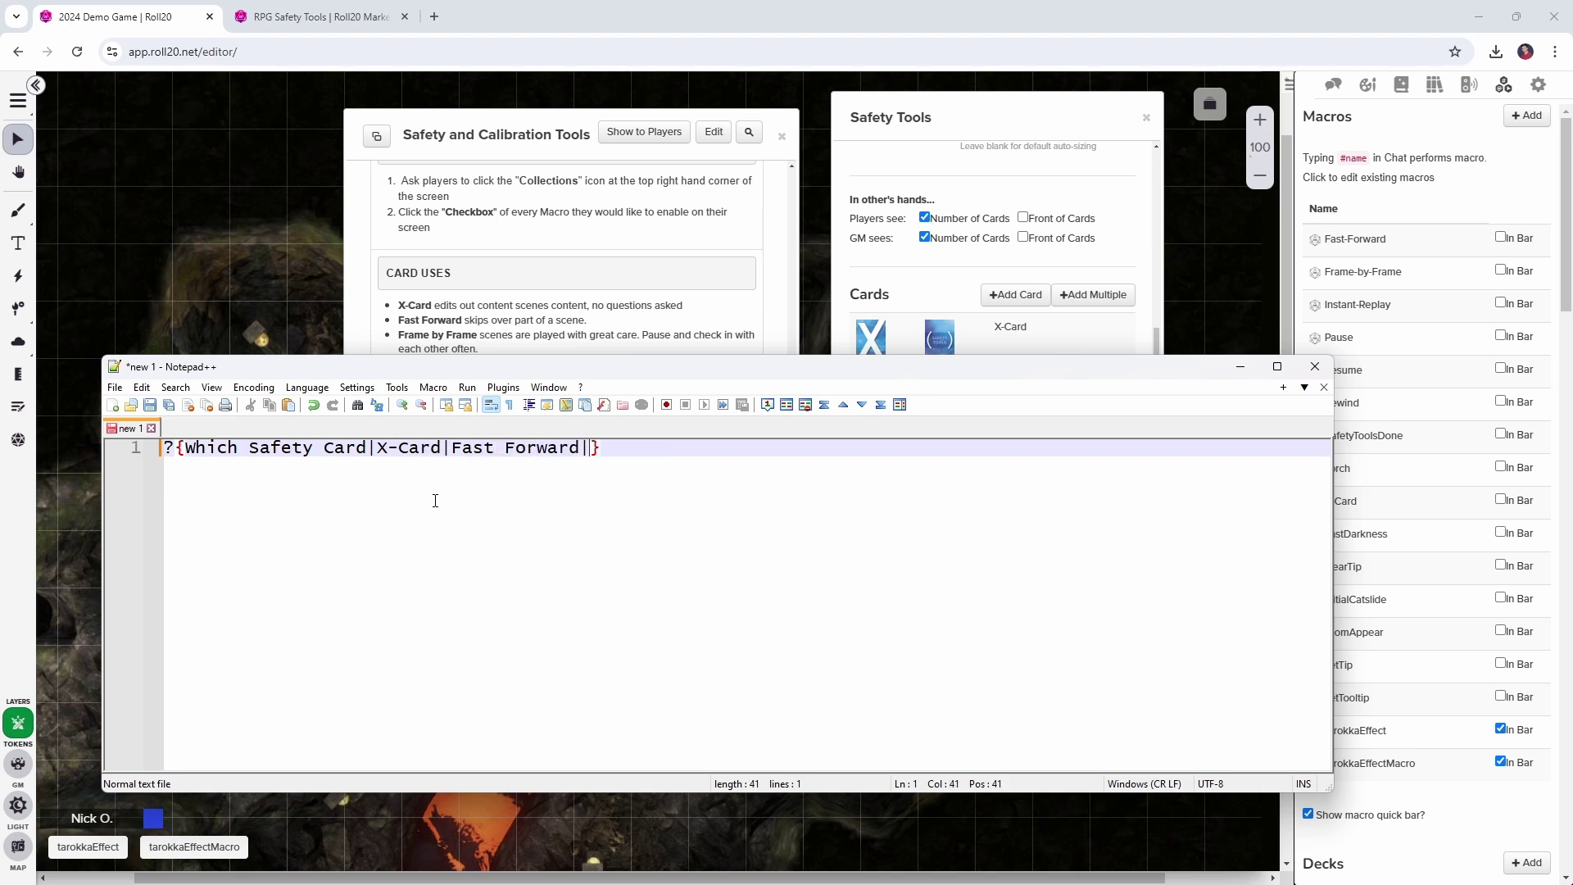
pyautogui.write('Frame By Frame|')
pyautogui.scroll(-1, 566, 270)
pyautogui.write('|Instant Replay|Pause|Resume|Rewind')
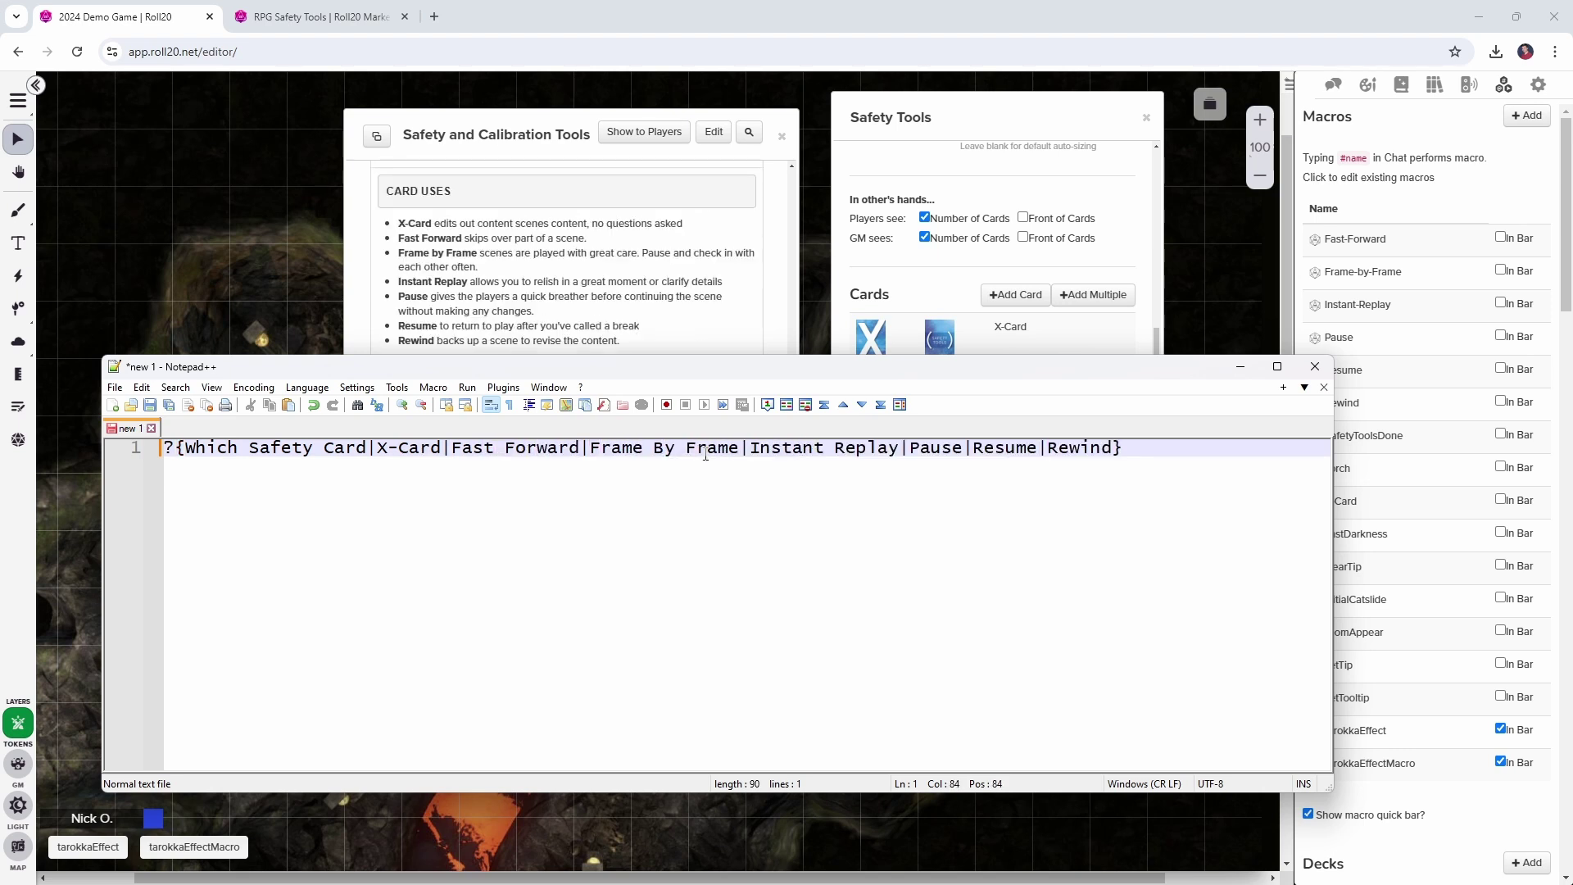
# Copy the query into the Roll20 chat, send it and submit Frame By Frame as the safety card.
pyautogui.moveTo(1124, 447); pyautogui.dragTo(162, 447)
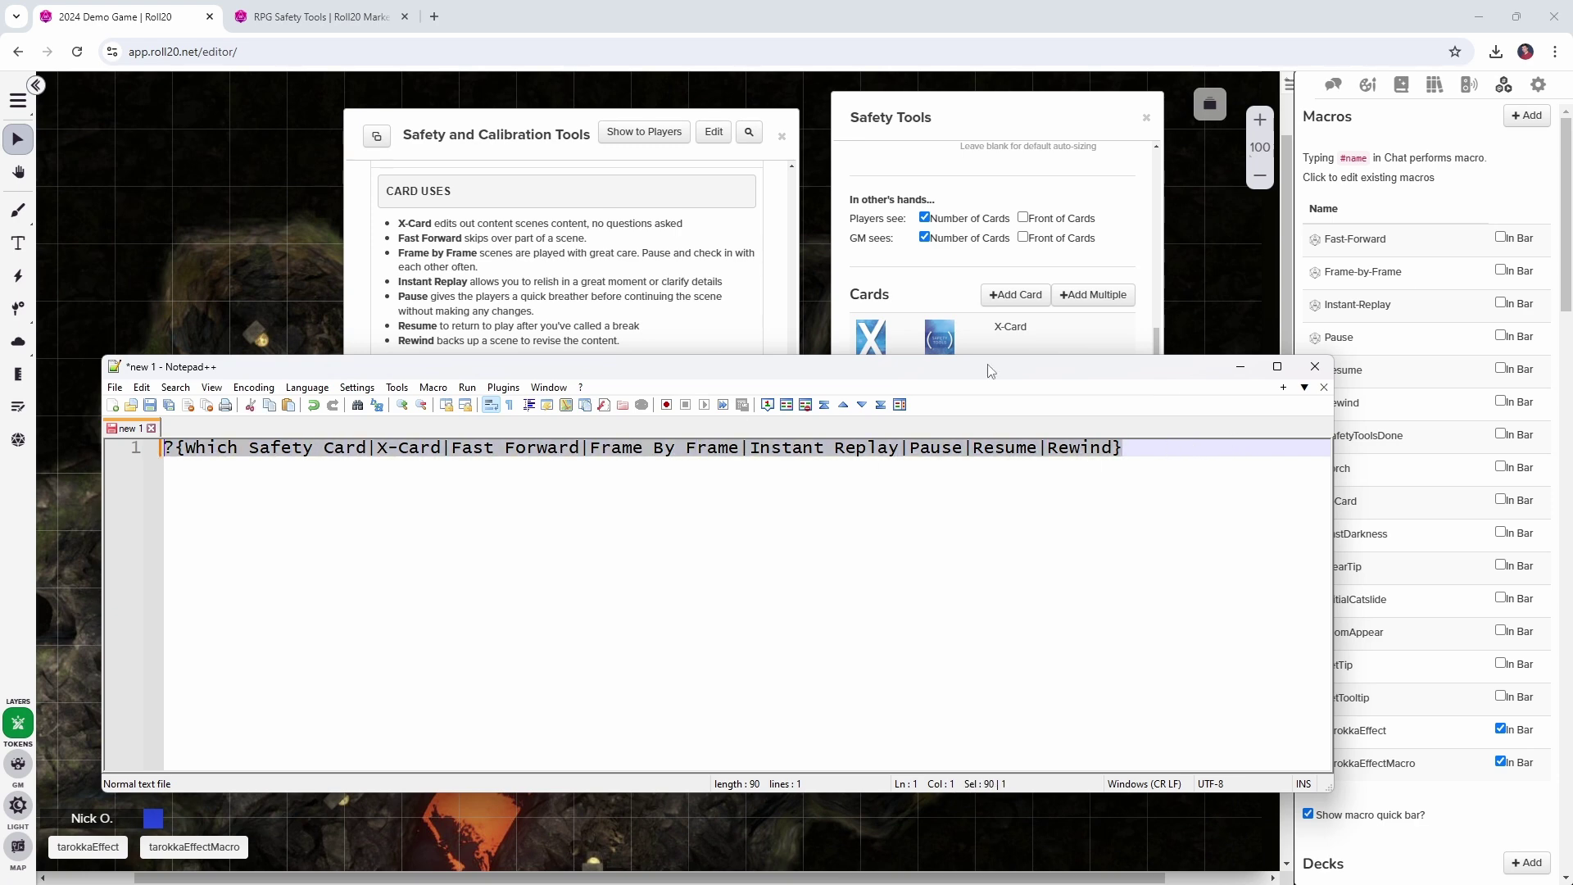
pyautogui.click(1333, 85)
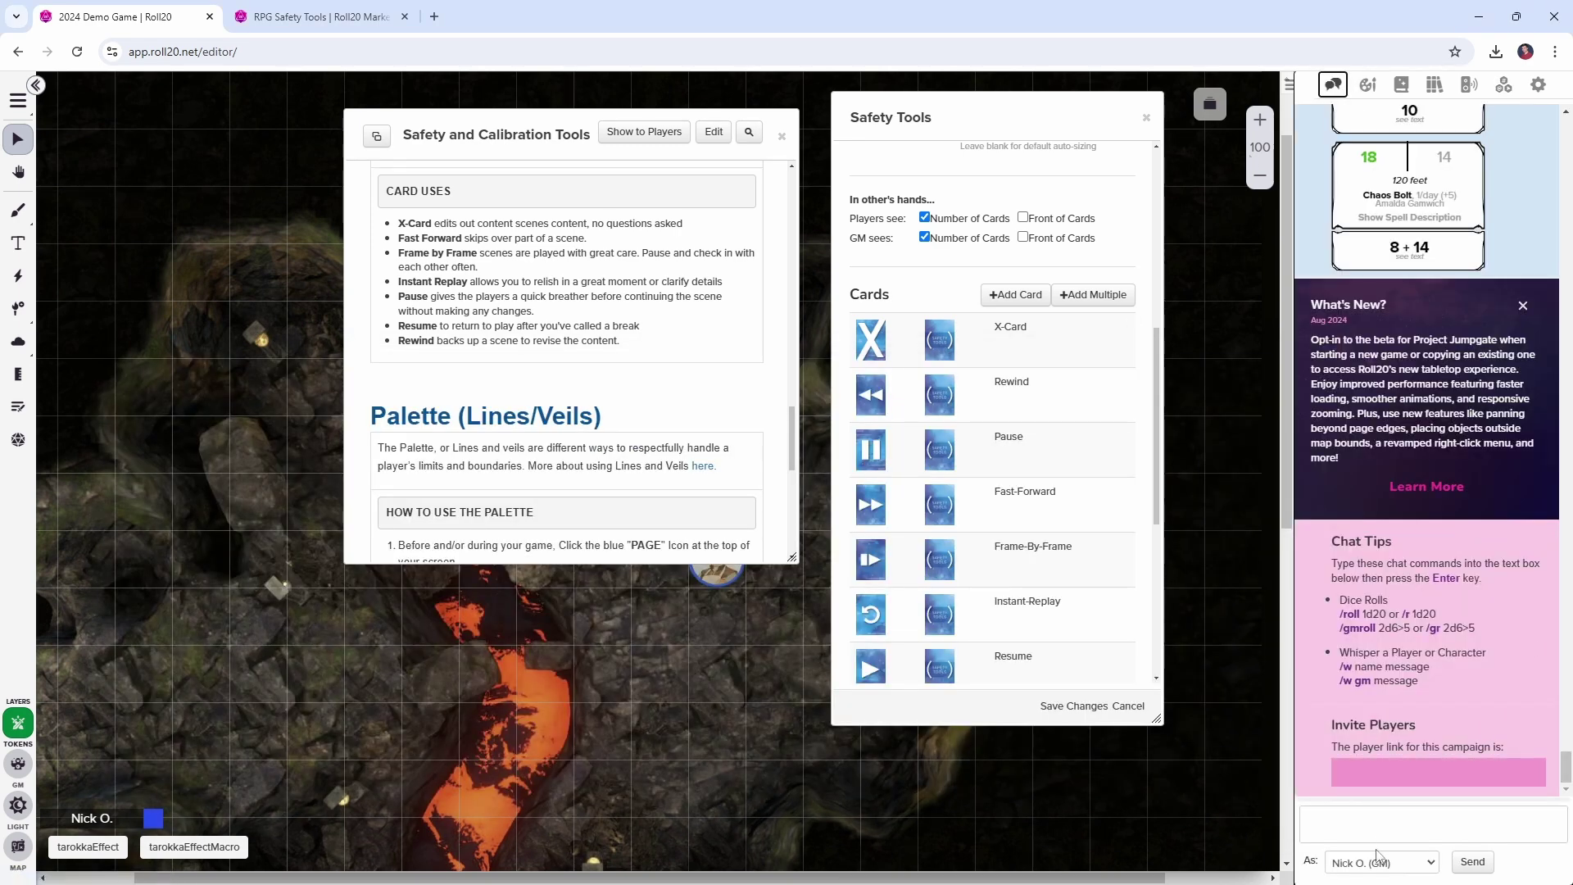
pyautogui.click(1385, 824)
pyautogui.hotkey('ctrl', 'v')
pyautogui.press('Return')
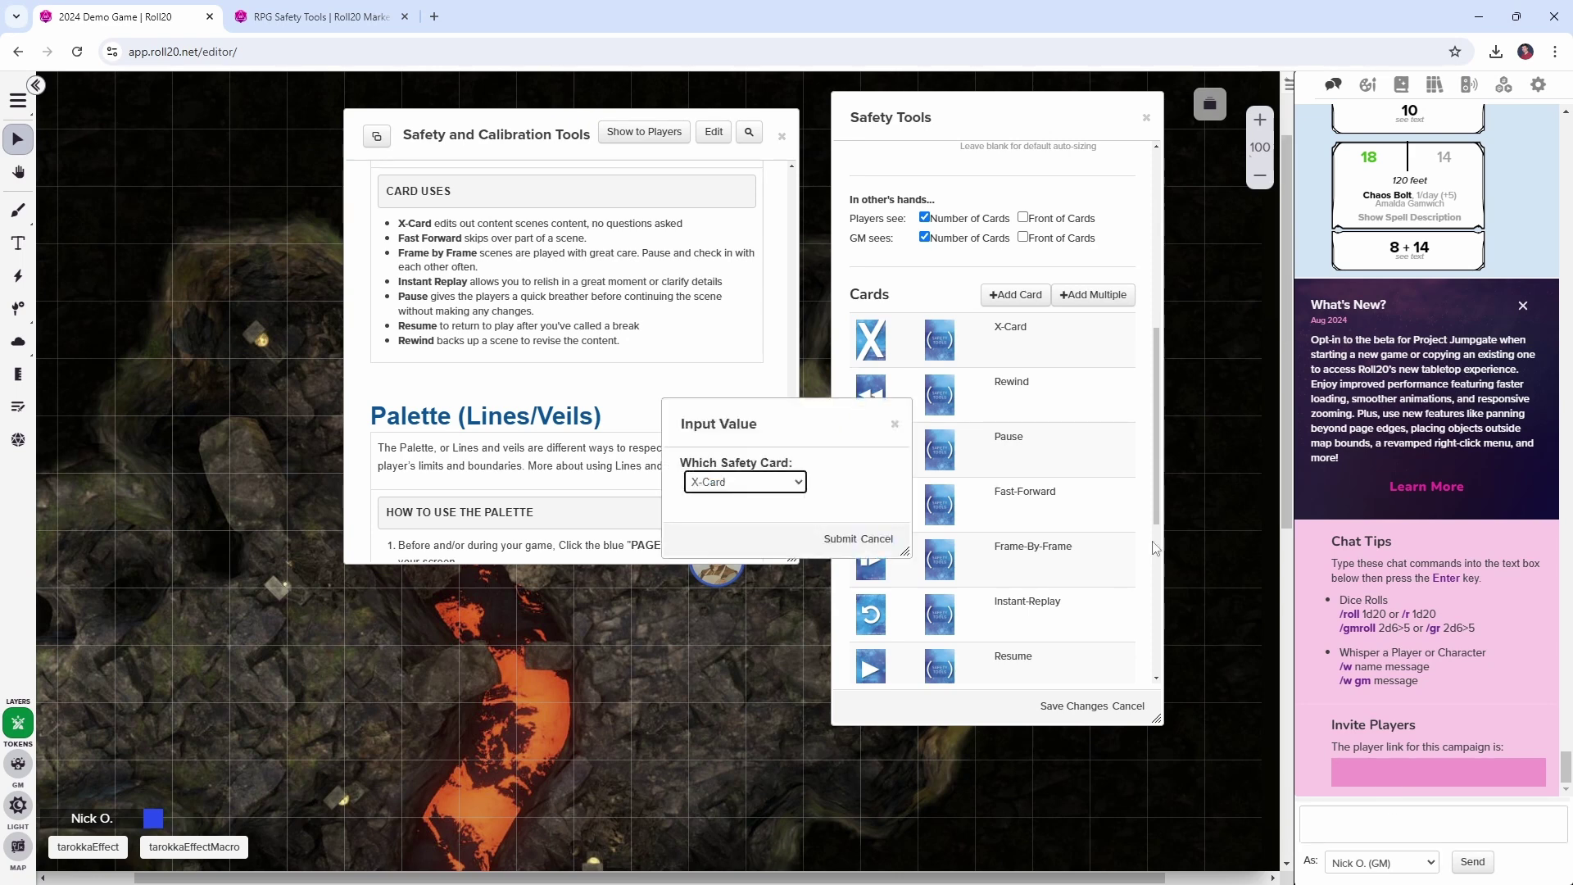
pyautogui.click(723, 482)
pyautogui.click(735, 527)
pyautogui.click(840, 539)
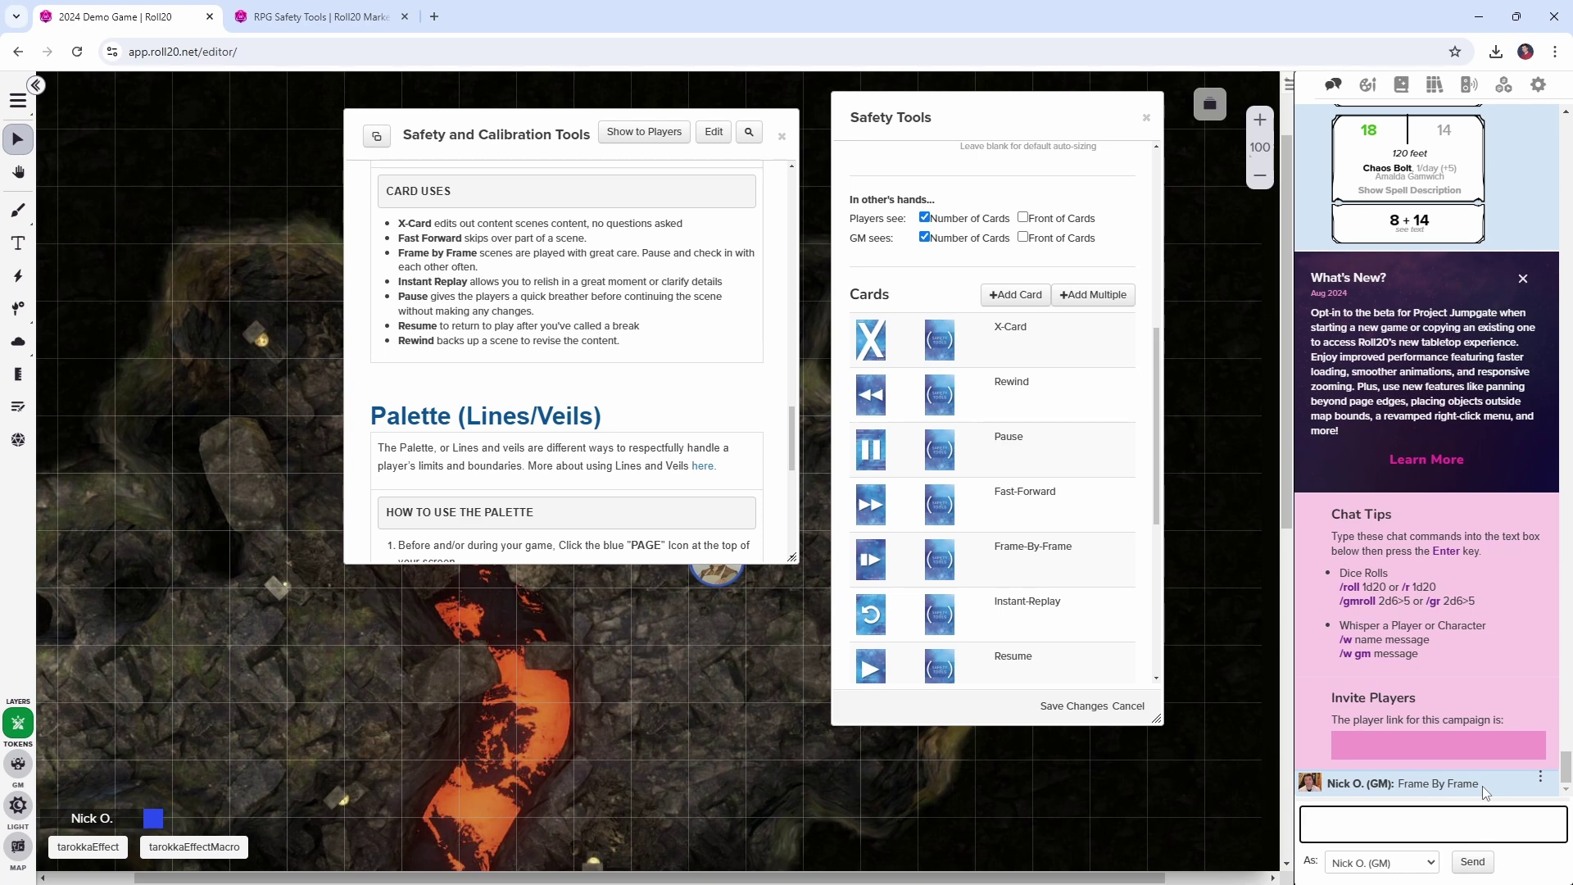
pyautogui.hotkey('alt', 'Tab')
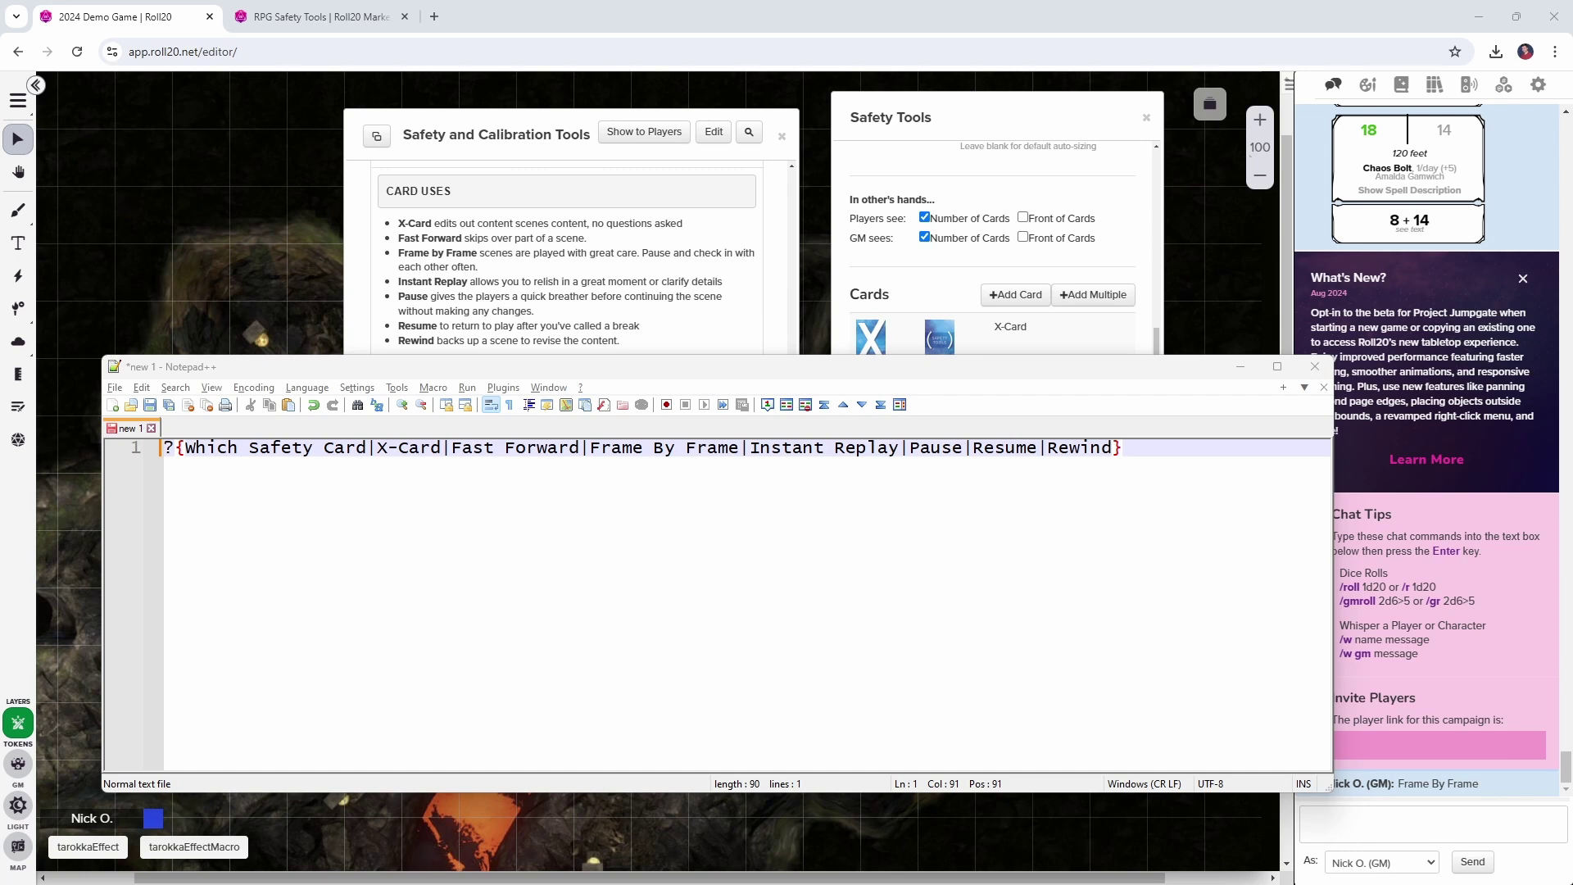
pyautogui.click(444, 447)
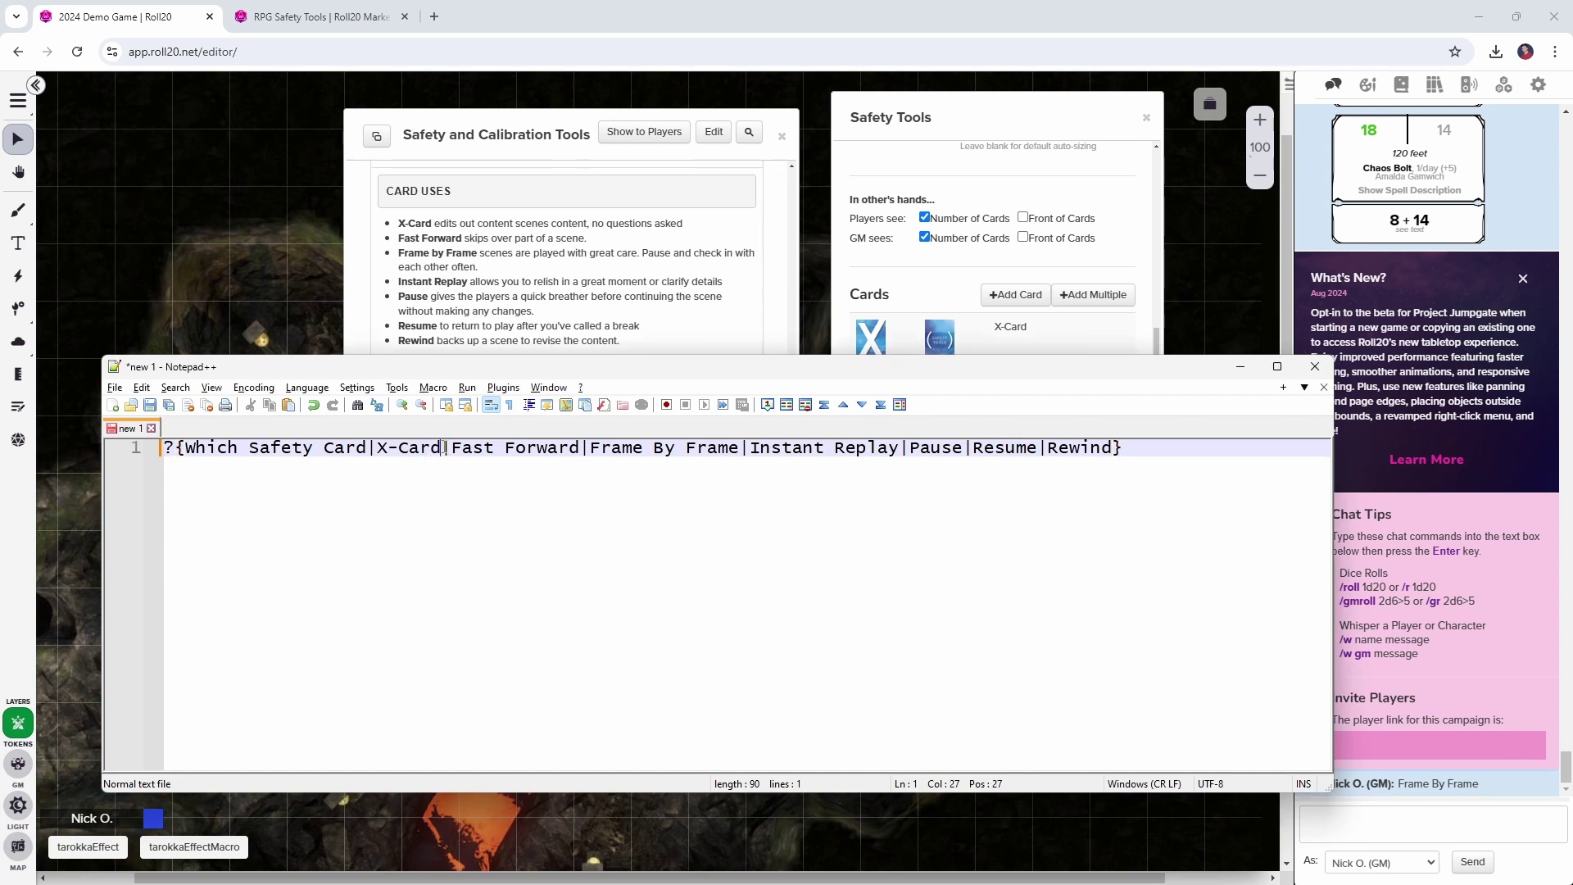
pyautogui.write(',')
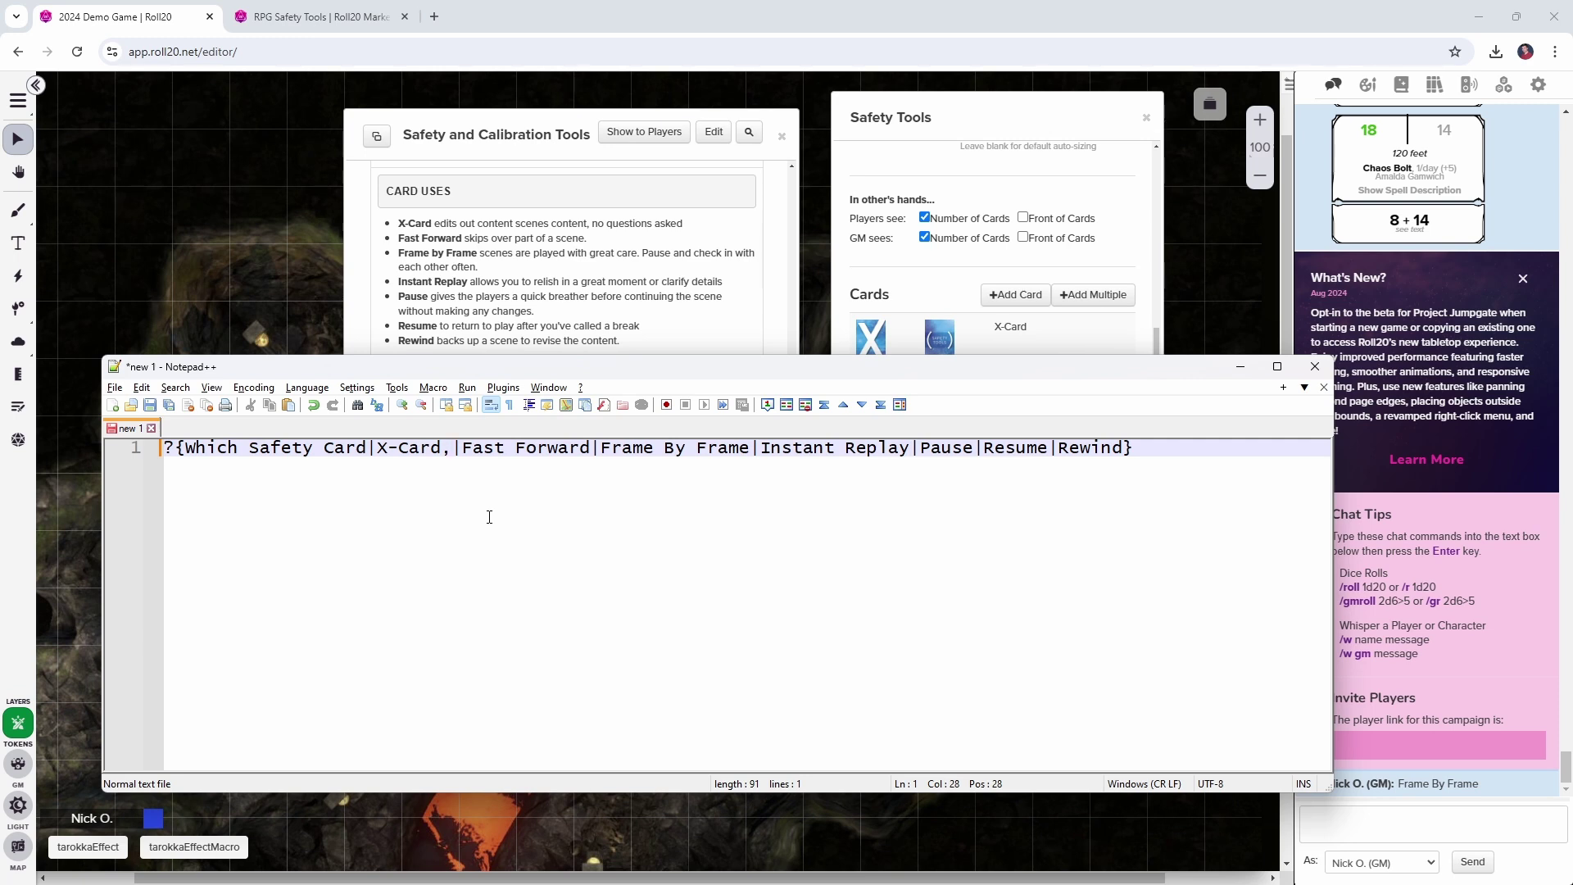
pyautogui.write('https://s3.amazonaws.com/files.d20.io/marketplace/1690455/e_KQZzMBnm6XCZaAFFqHWg/med.jpg')
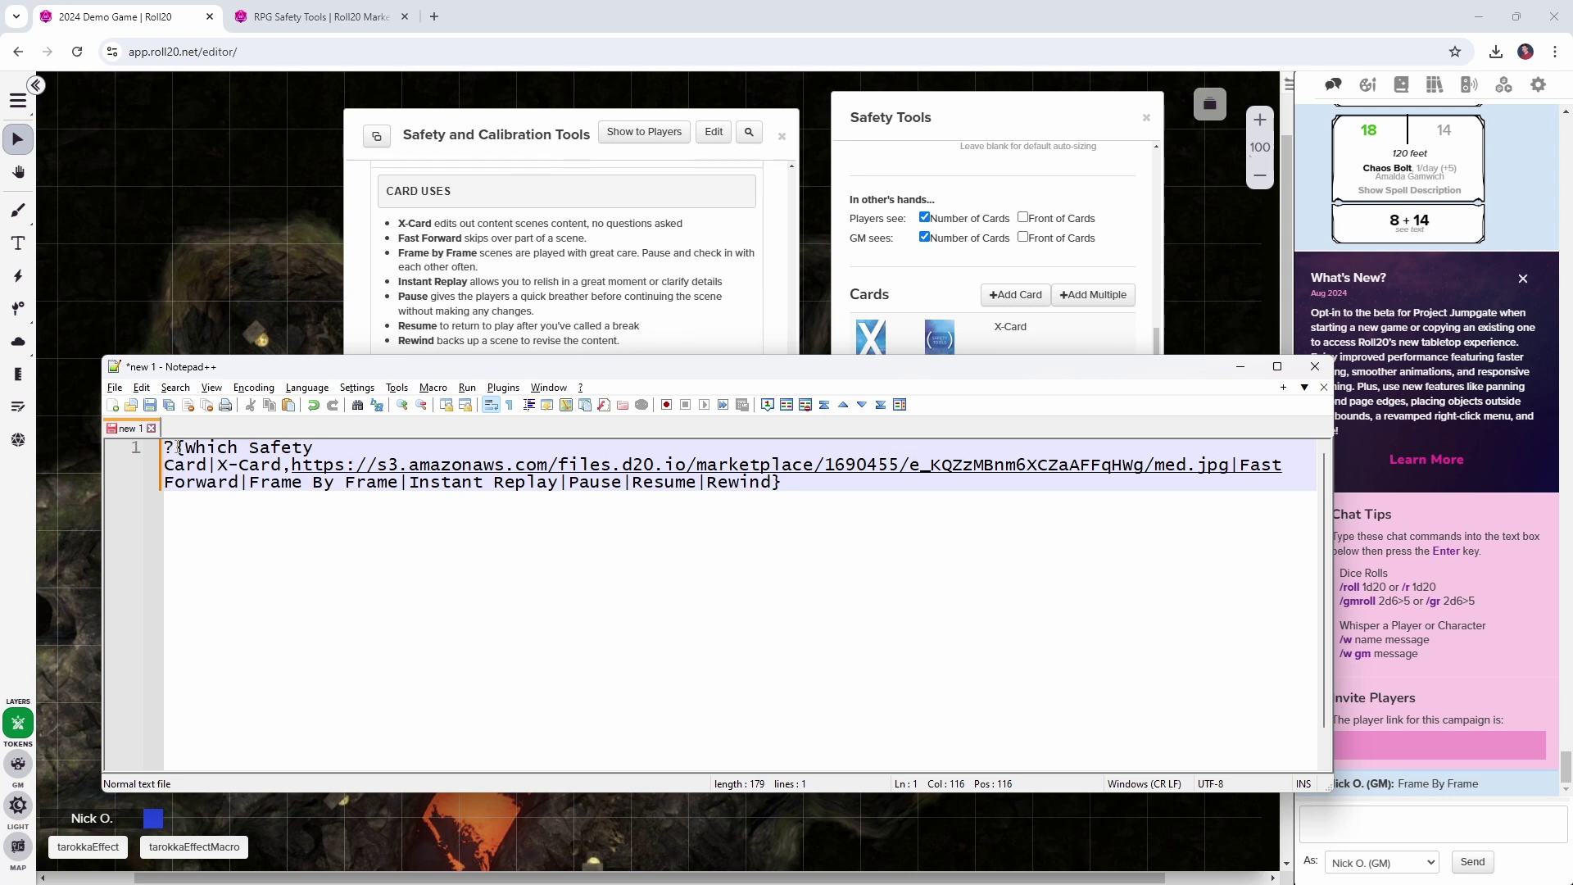
pyautogui.click(211, 388)
pyautogui.click(283, 486)
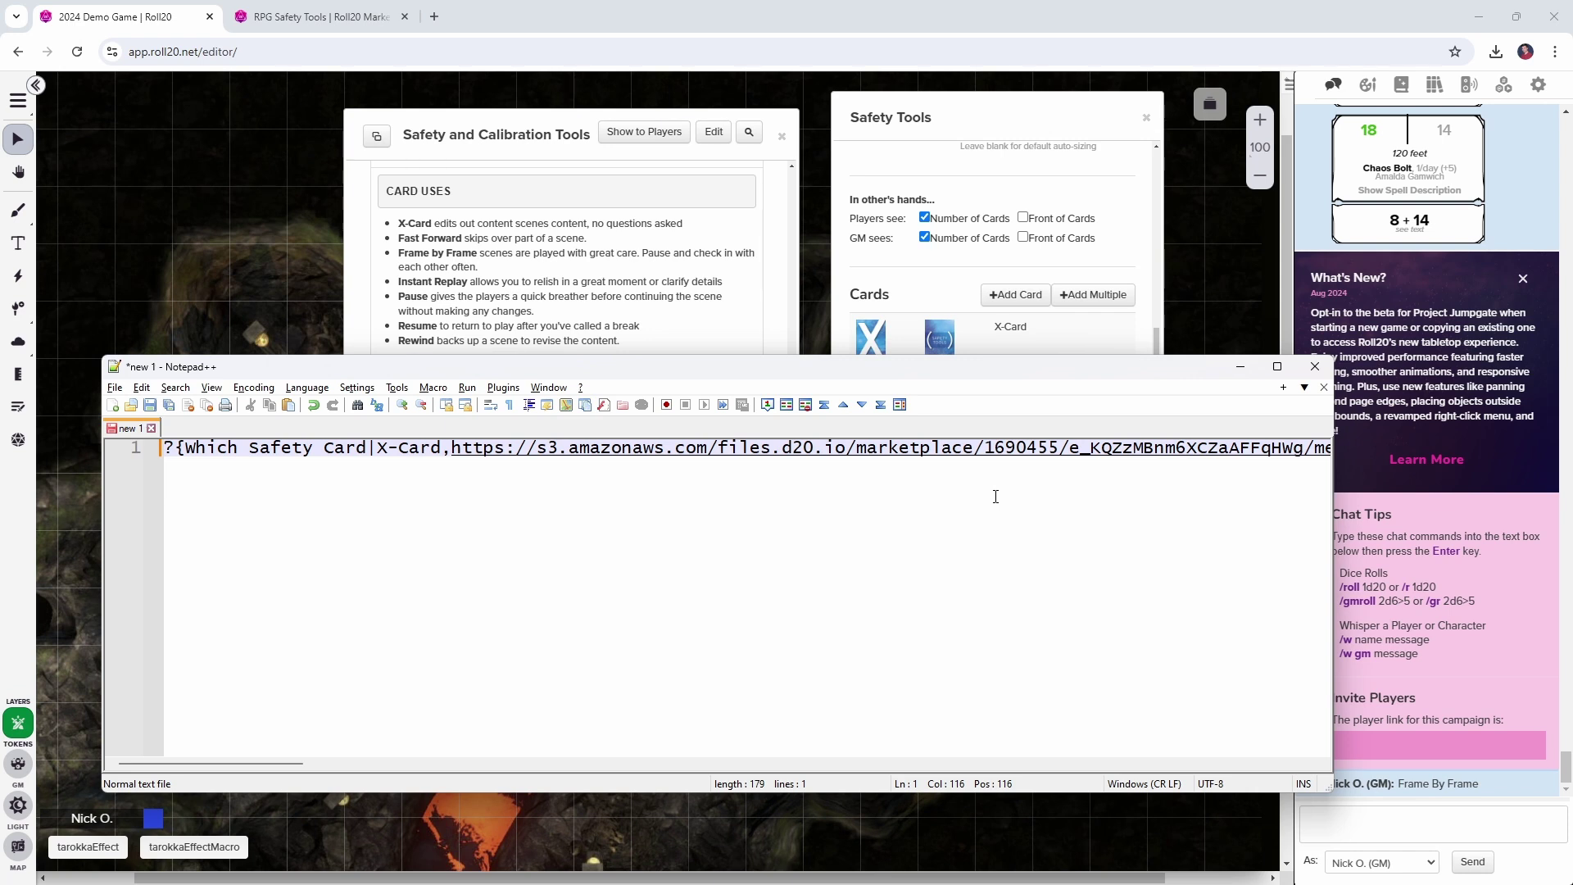
pyautogui.click(212, 388)
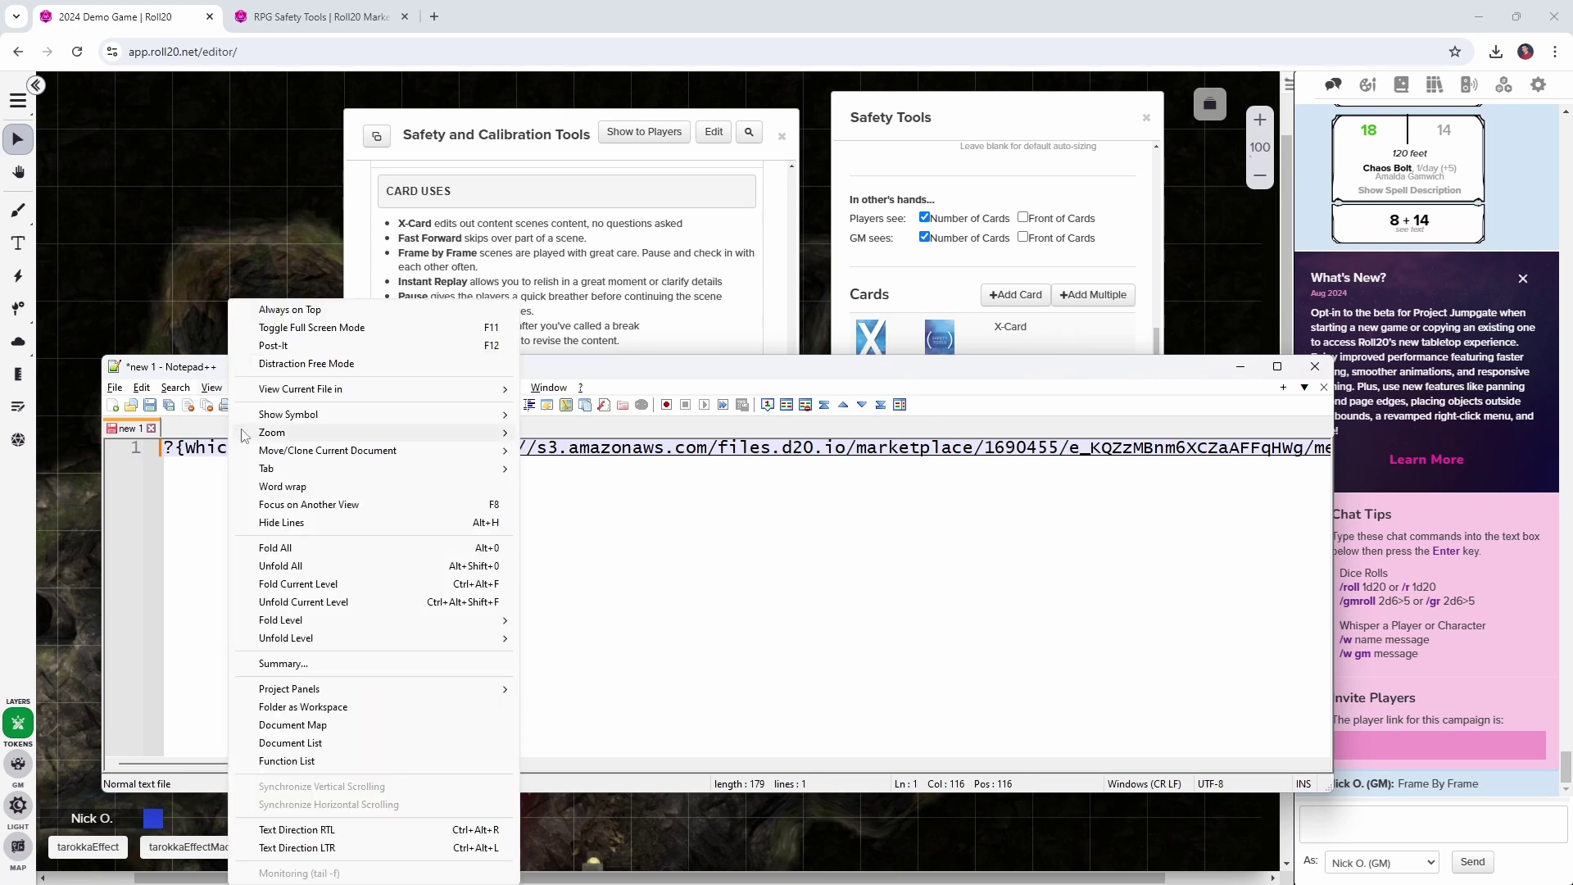
pyautogui.click(282, 488)
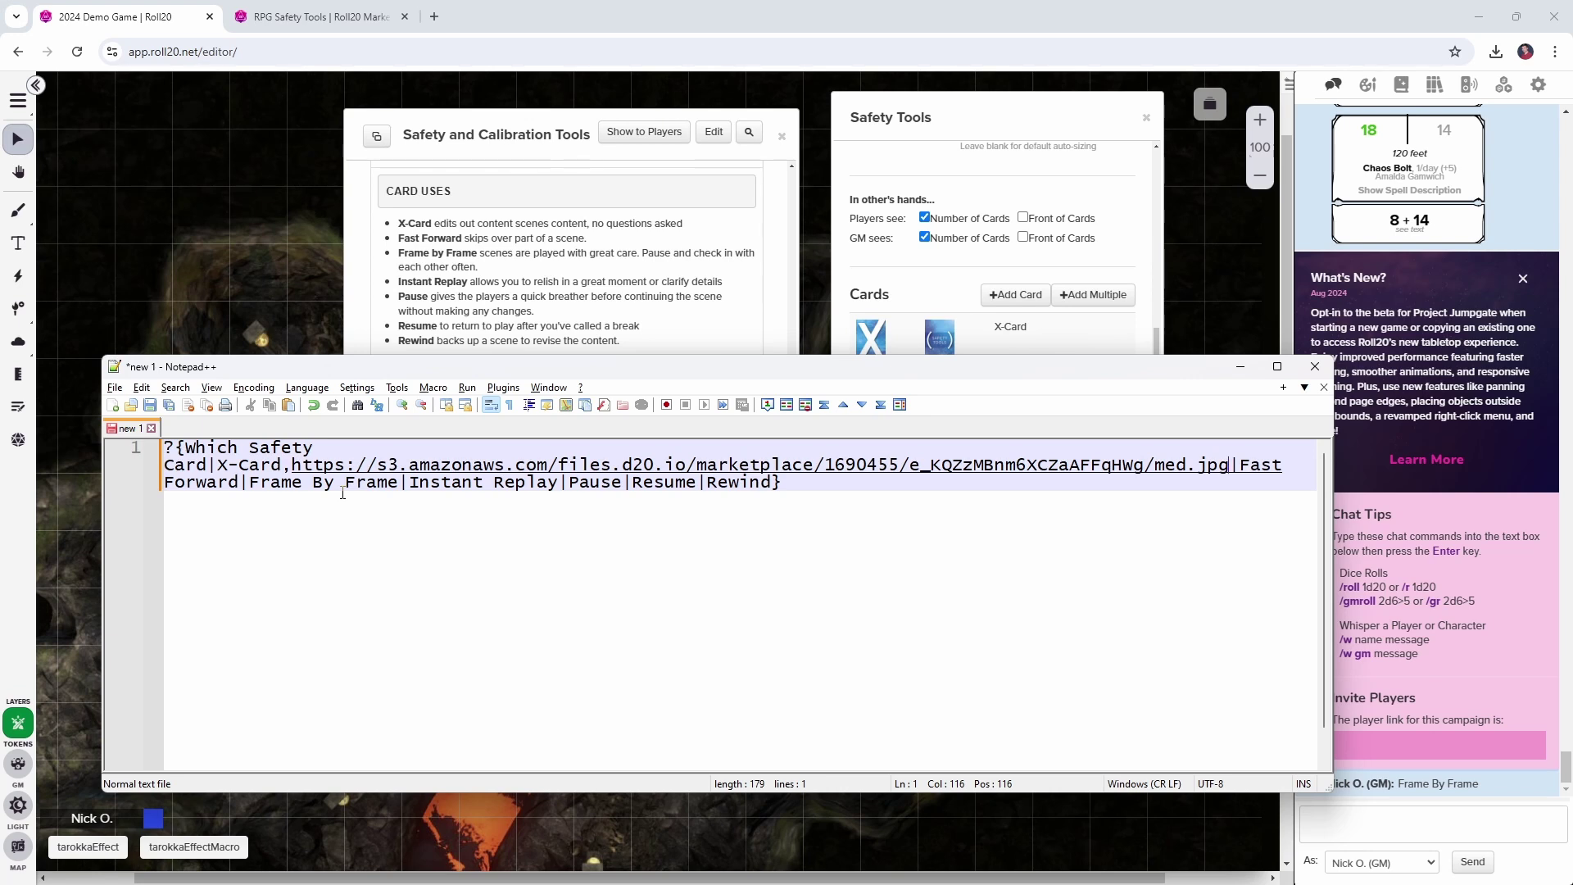
# Replace the whole query with the complete version that gives each of the seven safety cards its own med.jpg image URL.
pyautogui.hotkey('alt', 'Tab')
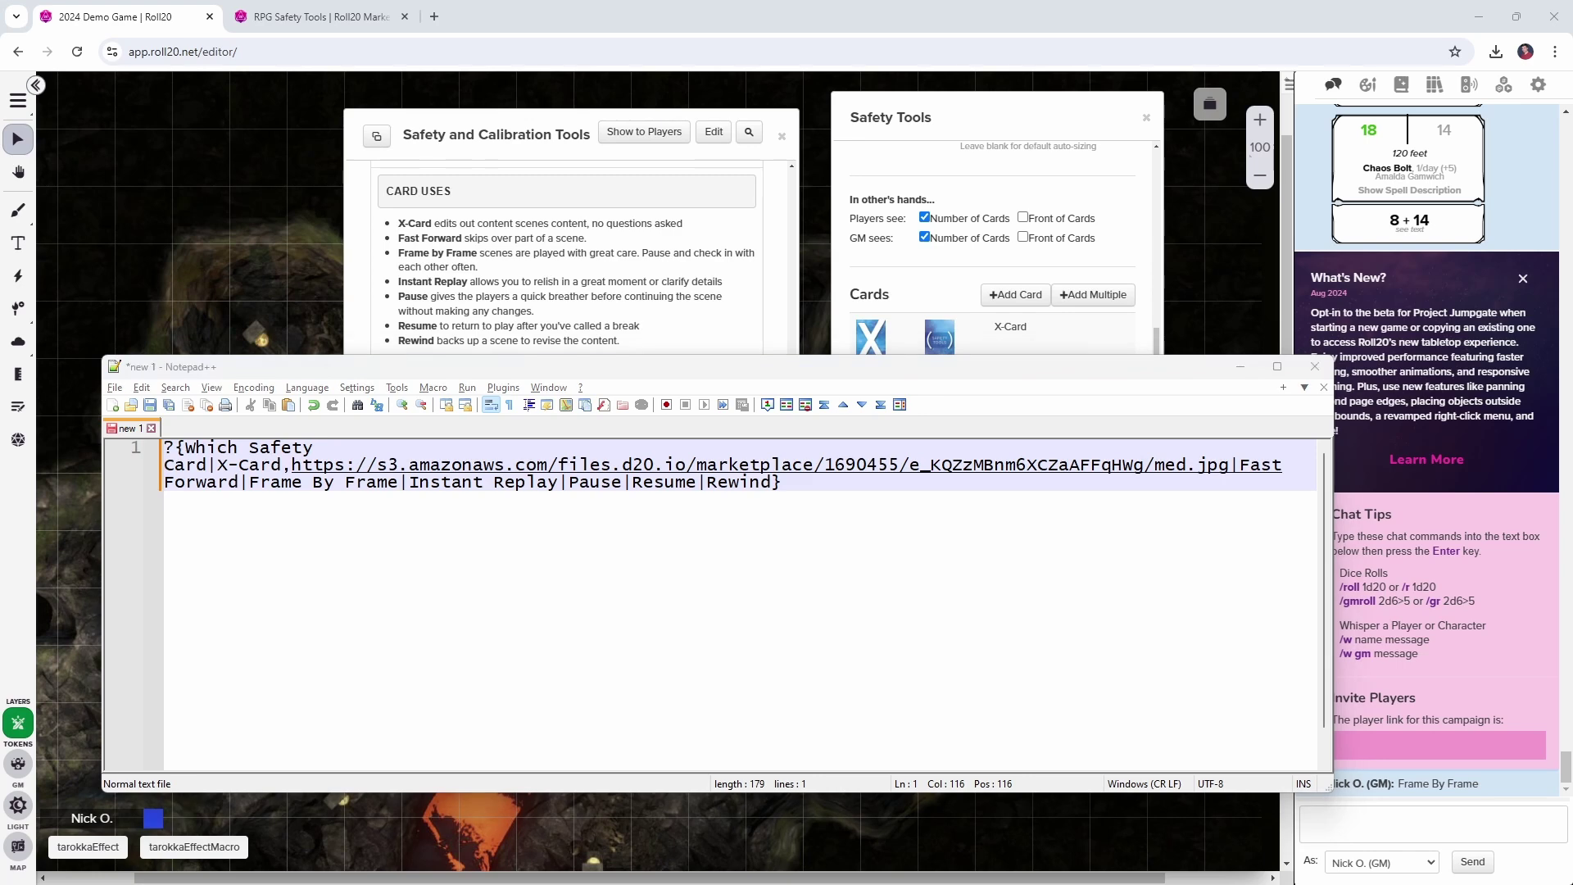
pyautogui.hotkey('alt', 'Tab')
pyautogui.hotkey('ctrl', 'a')
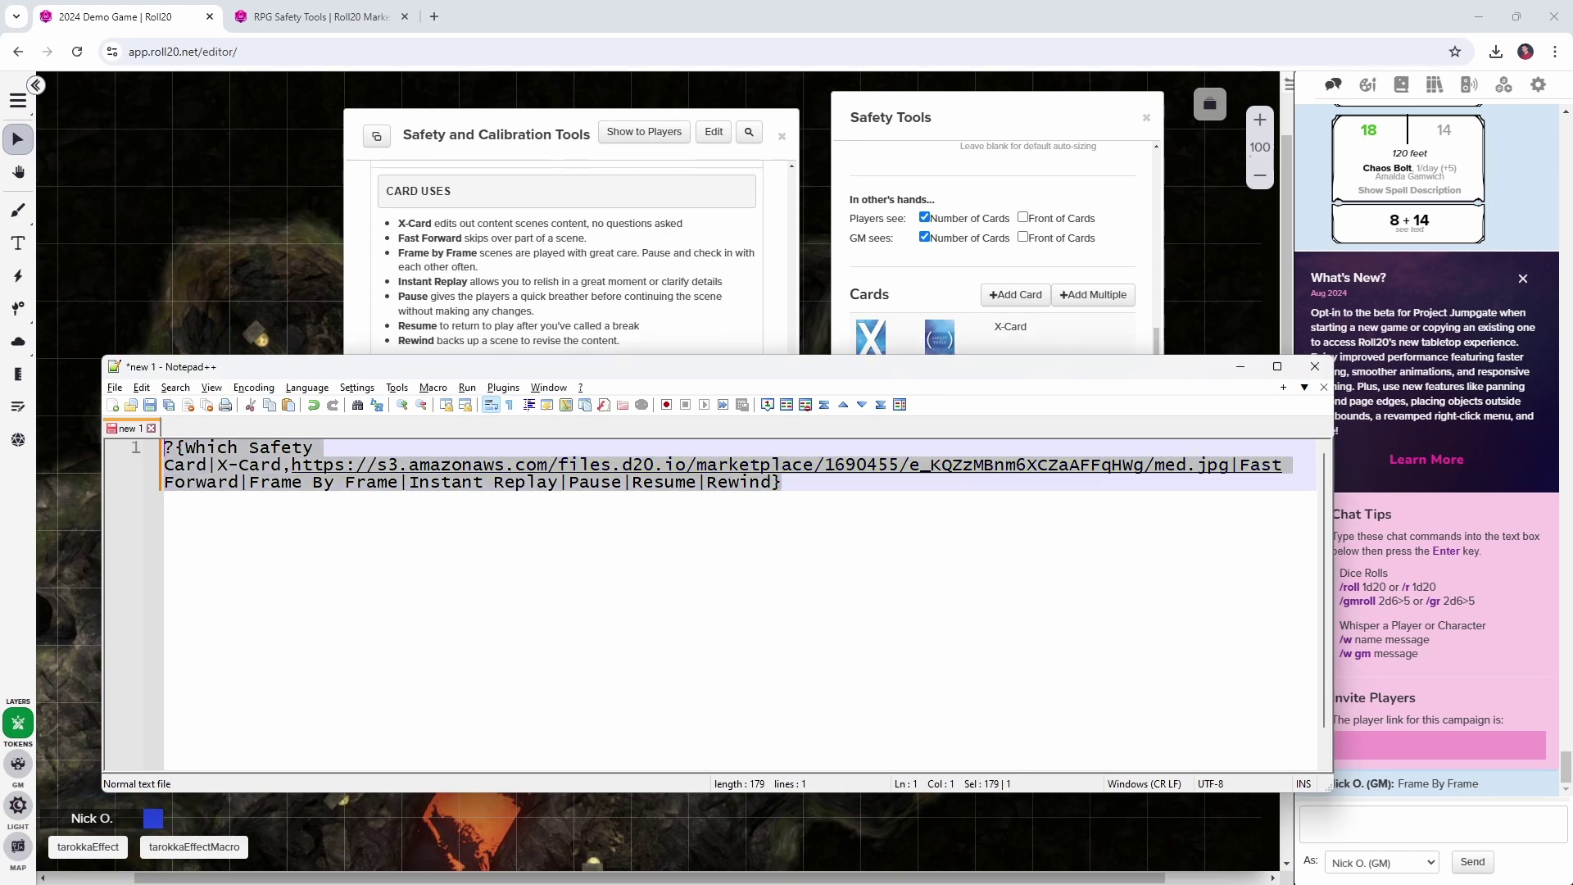
pyautogui.write('?{which Safety Card|X-Card,https://s3.amazonaws.com/files.d20.io/marketplace/1690455/e_KQZzMBnm6XCZaAFFqHWg/med.jpg|Fast Forward,https://s3.amazonaws.com/files.d20.io/marketplace/1690460/TUgNb35_93jr7GIG4wk9qQ/med.jpg|Frame By Frame,https://s3.amazonaws.com/files.d20.io/marketplace/1690461/FcQfj-6nVYwDYwj13G2QQQ/med.jpg|Instant Replay,https://s3.amazonaws.com/files.d20.io/marketplace/1690458/BodTI8xcPP681H6idMPAgA/med.jpg|Pause,https://s3.amazonaws.com/files.d20.io/marketplace/1690456/sMH6tkKq4HcI1xHiHTN8lg/med.jpg|Resume,https://s3.amazonaws.com/files.d20.io/marketplace/1690457/Z8UryqV1gENRRCuGMOhjtg/med.jpg|Rewind,https://s3.amazonaws.com/files.d20.io/marketplace/1690459/Xj7KZSYwIjRdaKMI3qCtkA/med.jpg}')
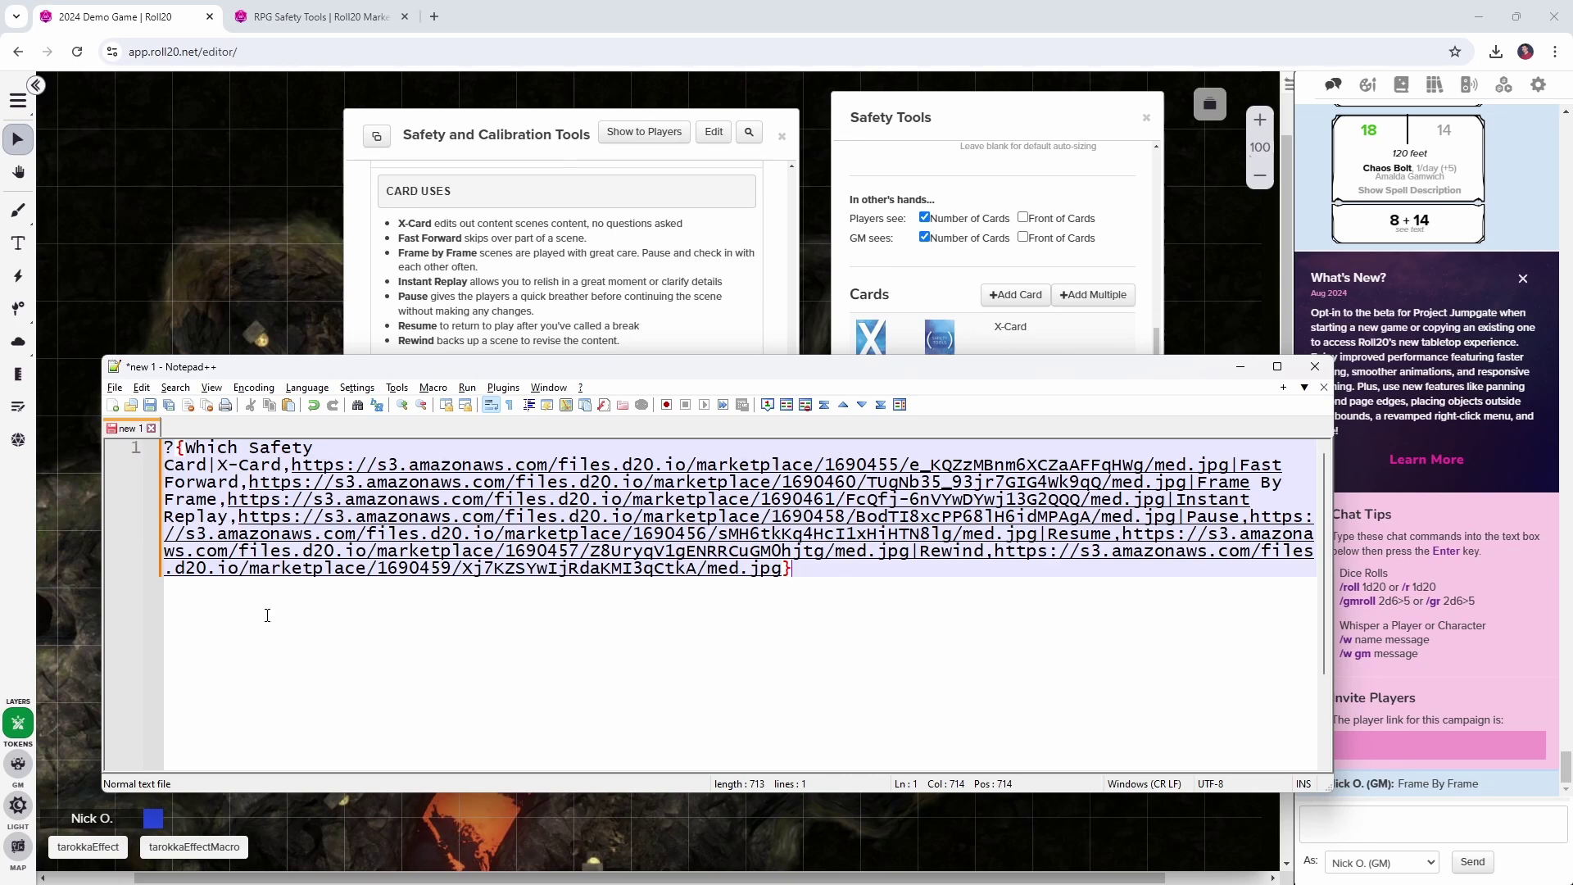
# Copy the complete query with the image URLs into the Roll20 chat, send it and submit Pause as the safety card.
pyautogui.moveTo(827, 587); pyautogui.dragTo(152, 450)
pyautogui.hotkey('ctrl', 'c')
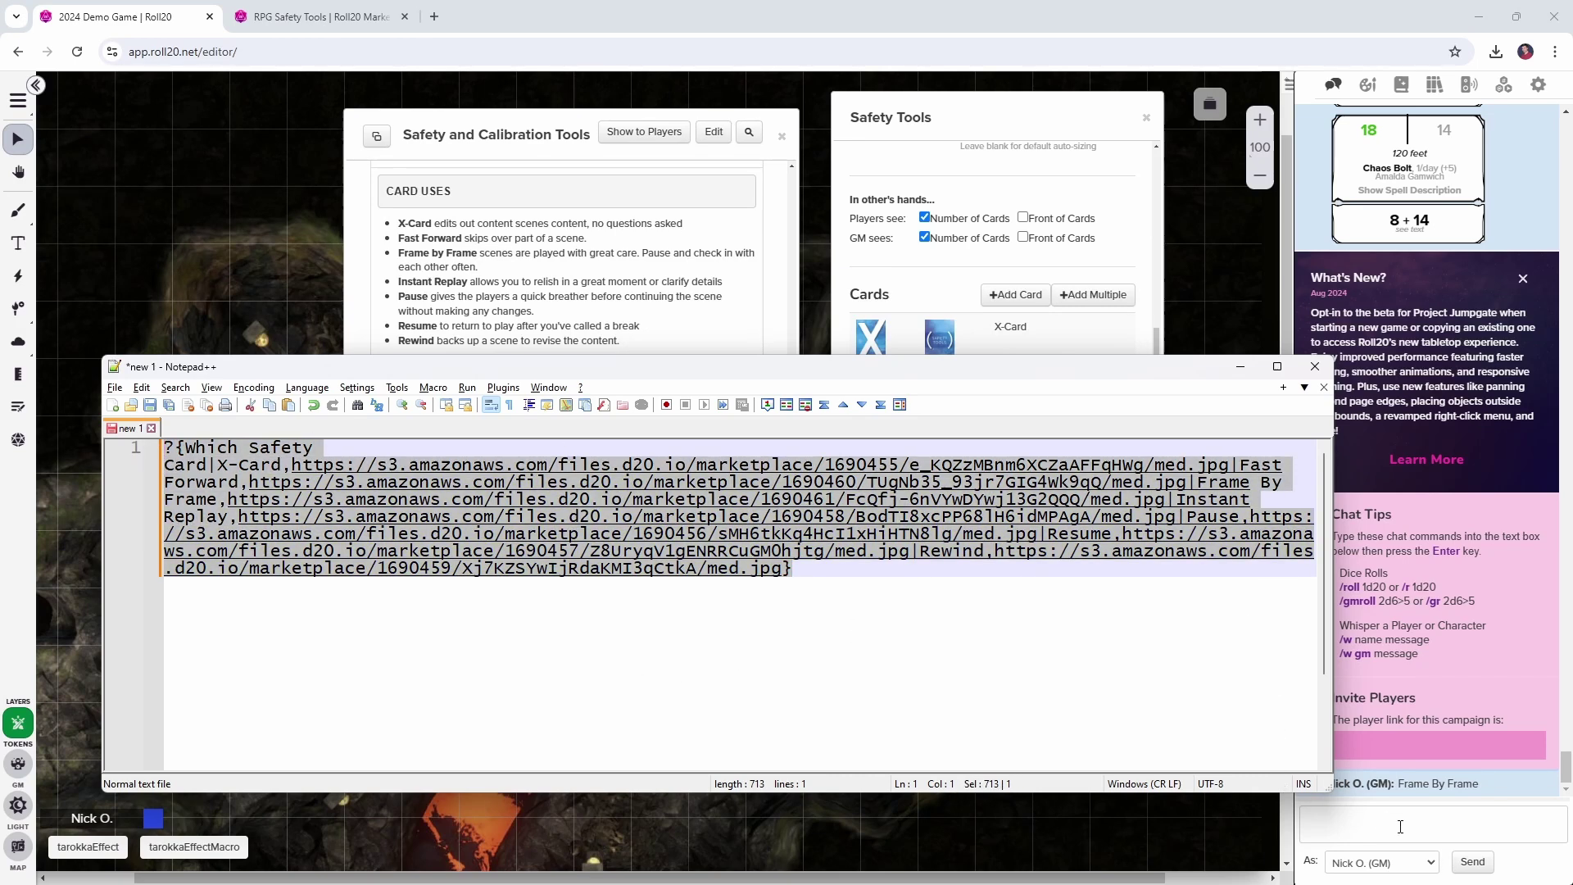
pyautogui.click(1400, 830)
pyautogui.hotkey('ctrl', 'v')
pyautogui.press('Return')
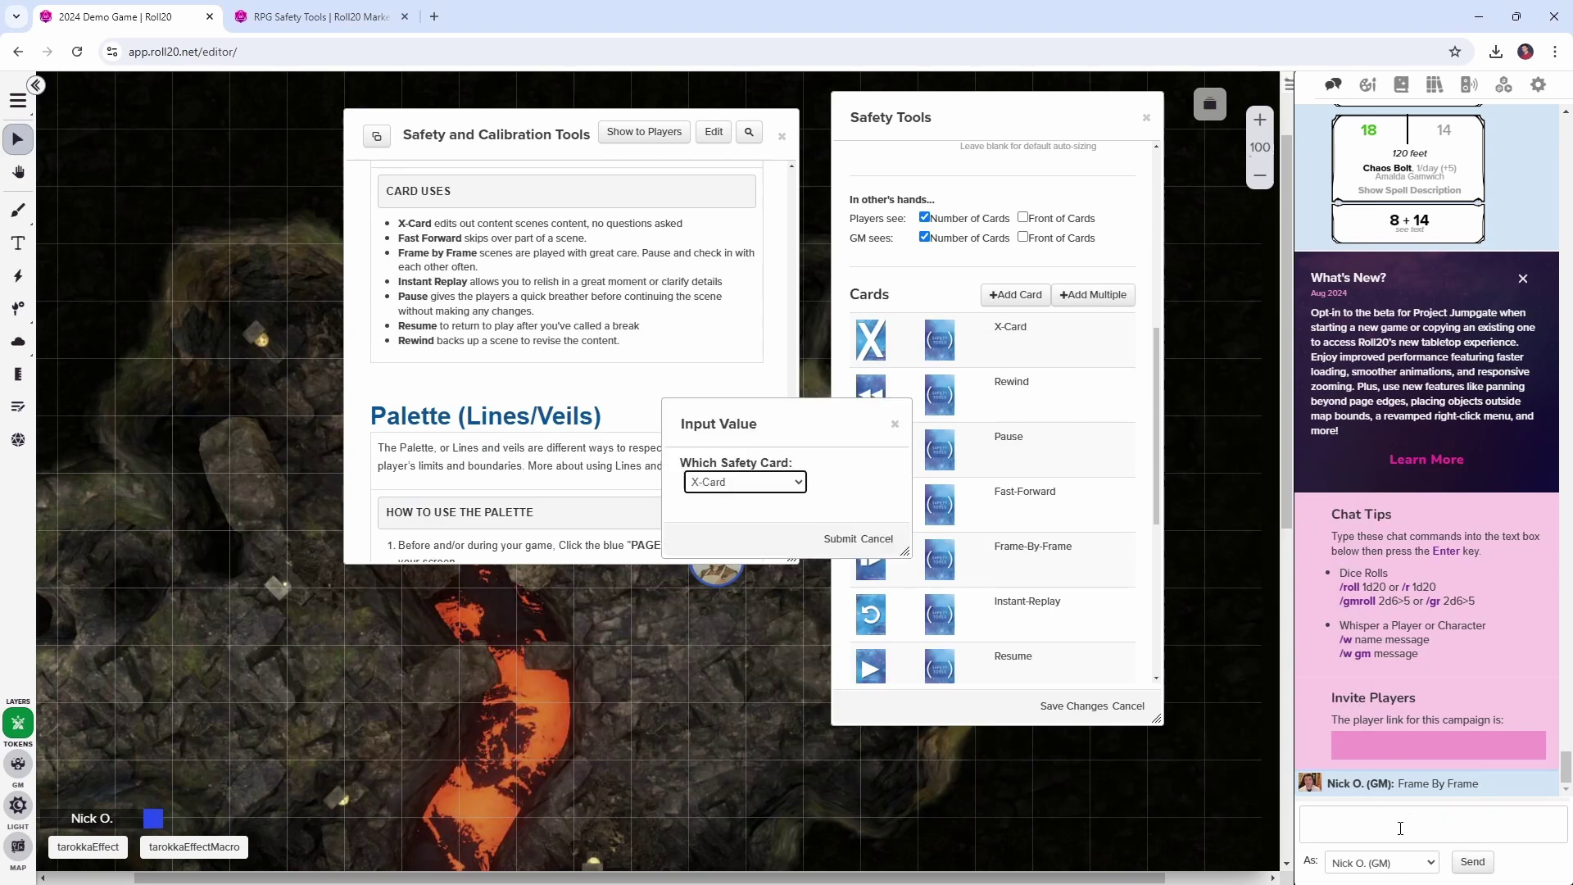
pyautogui.click(745, 483)
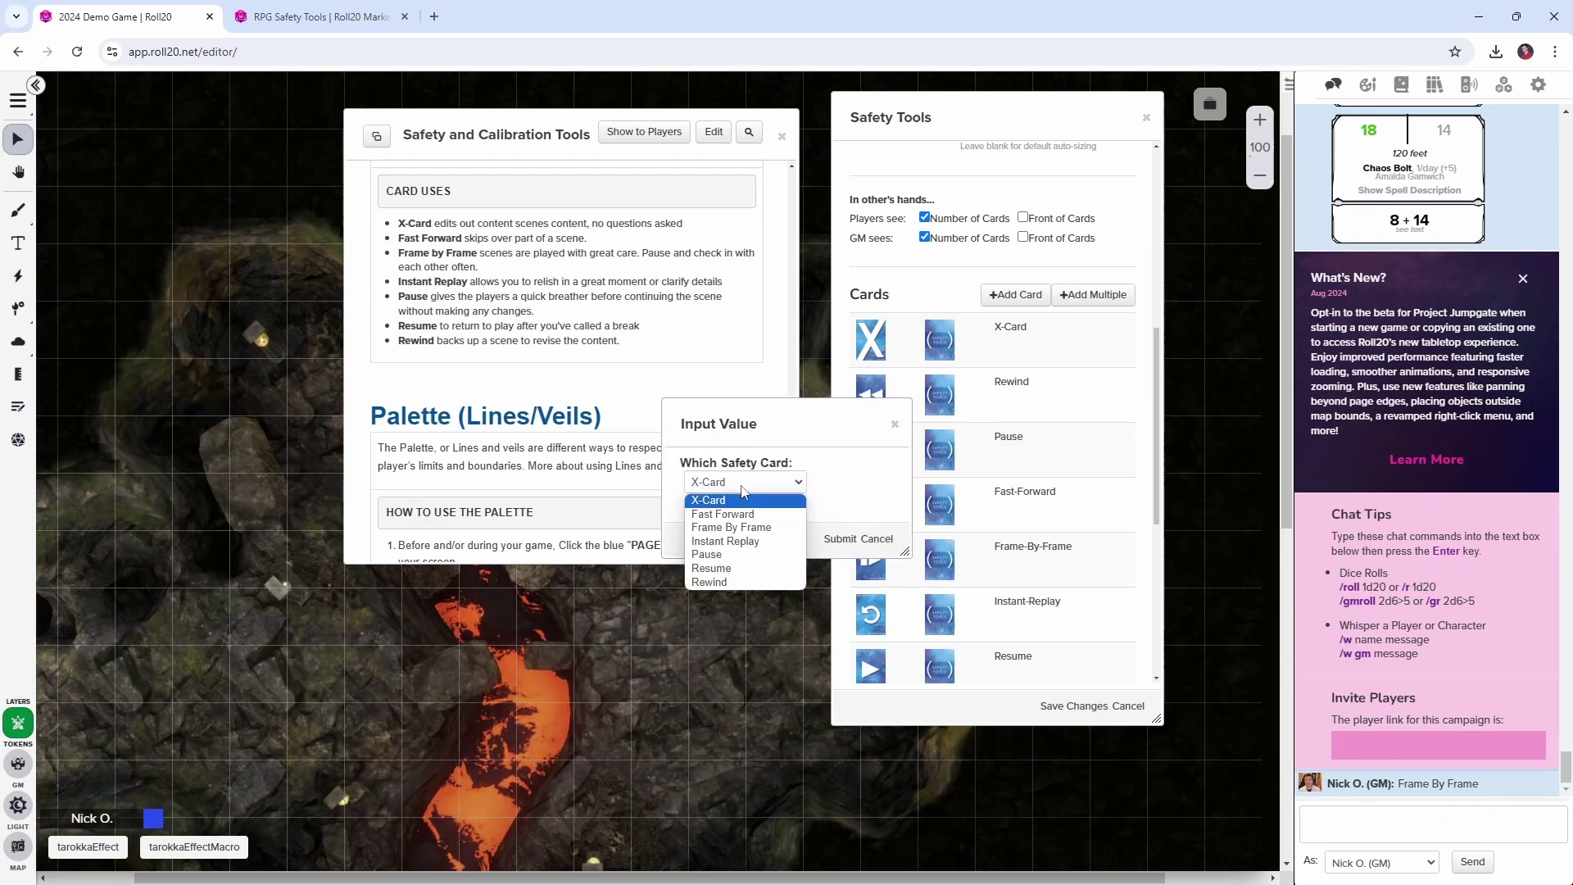
pyautogui.click(706, 554)
pyautogui.click(839, 539)
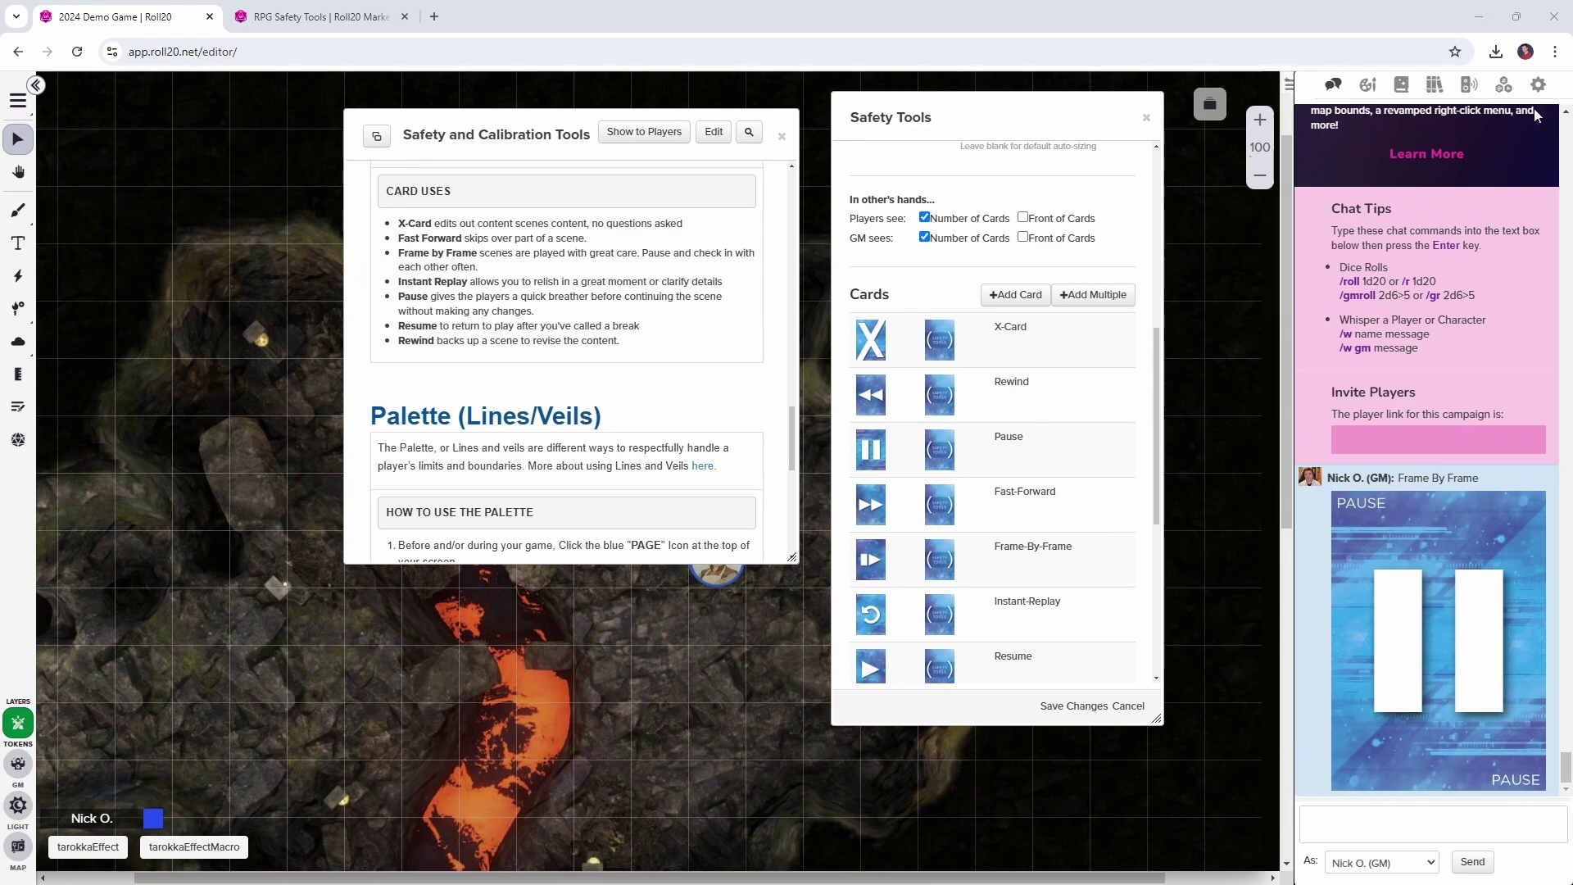
# Add a new macro named SafetyToolMacro and paste the copied safety card query as its actions.
pyautogui.click(1505, 85)
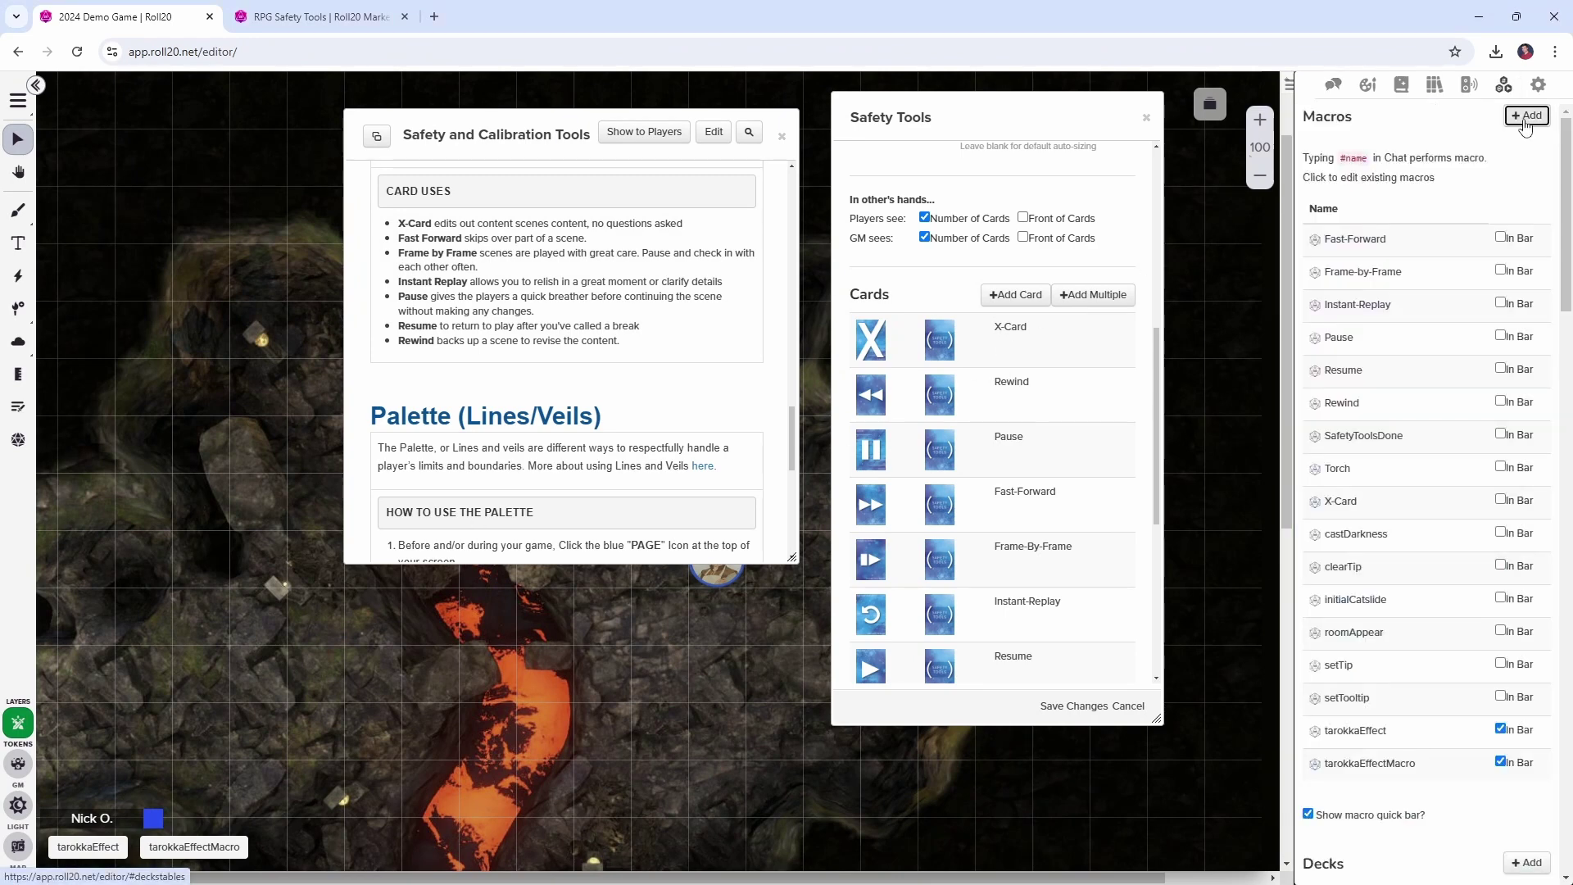
pyautogui.click(1526, 116)
pyautogui.write('Safet')
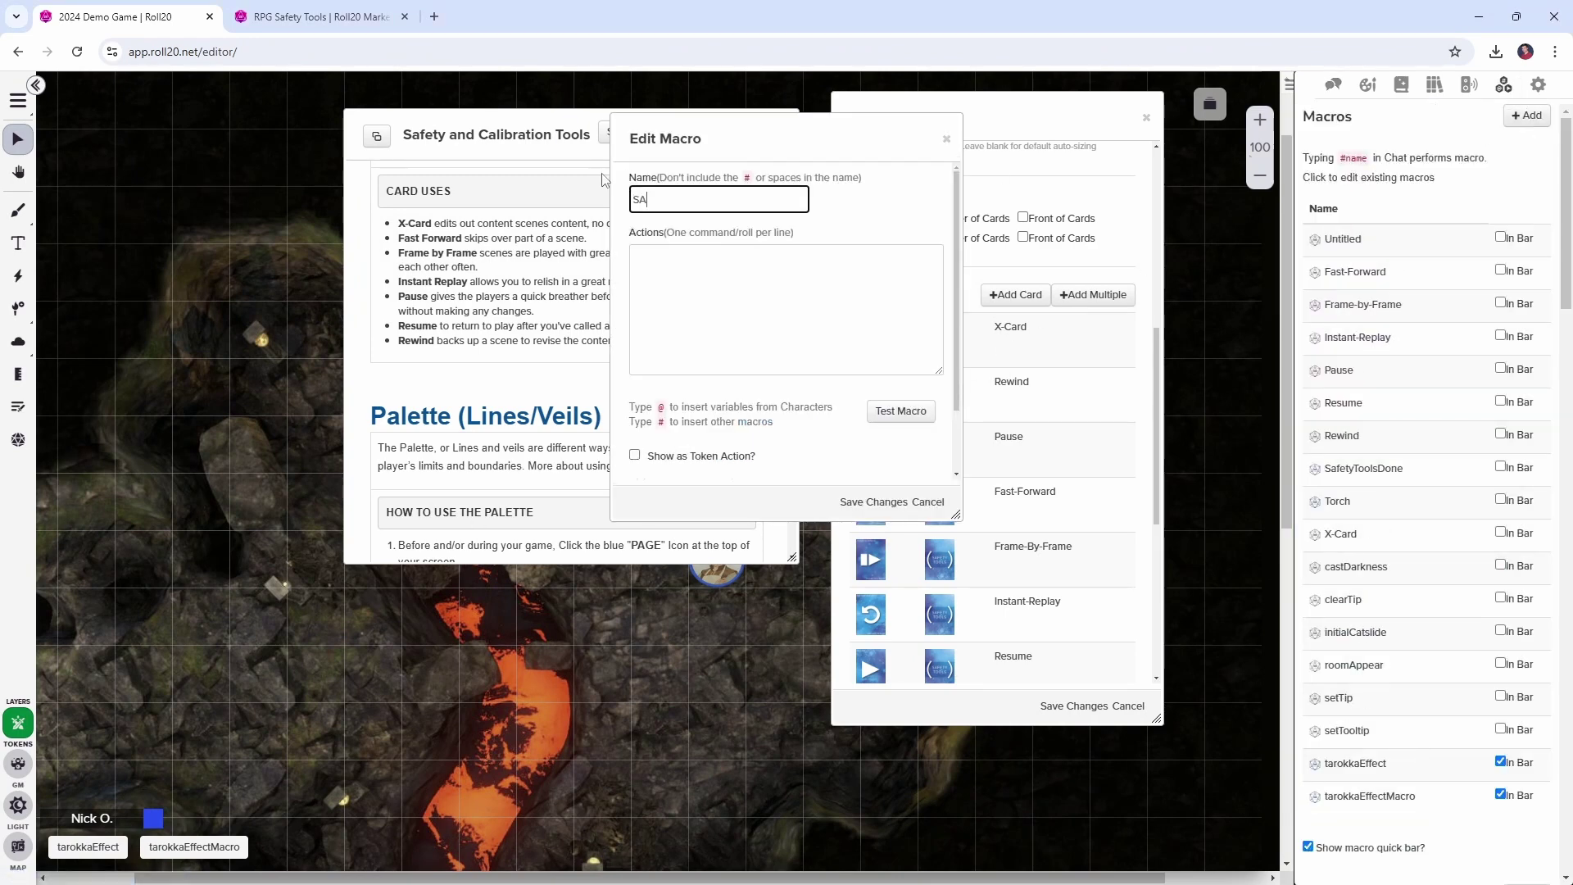
pyautogui.write('yToolMacro')
pyautogui.click(745, 306)
pyautogui.hotkey('ctrl', 'v')
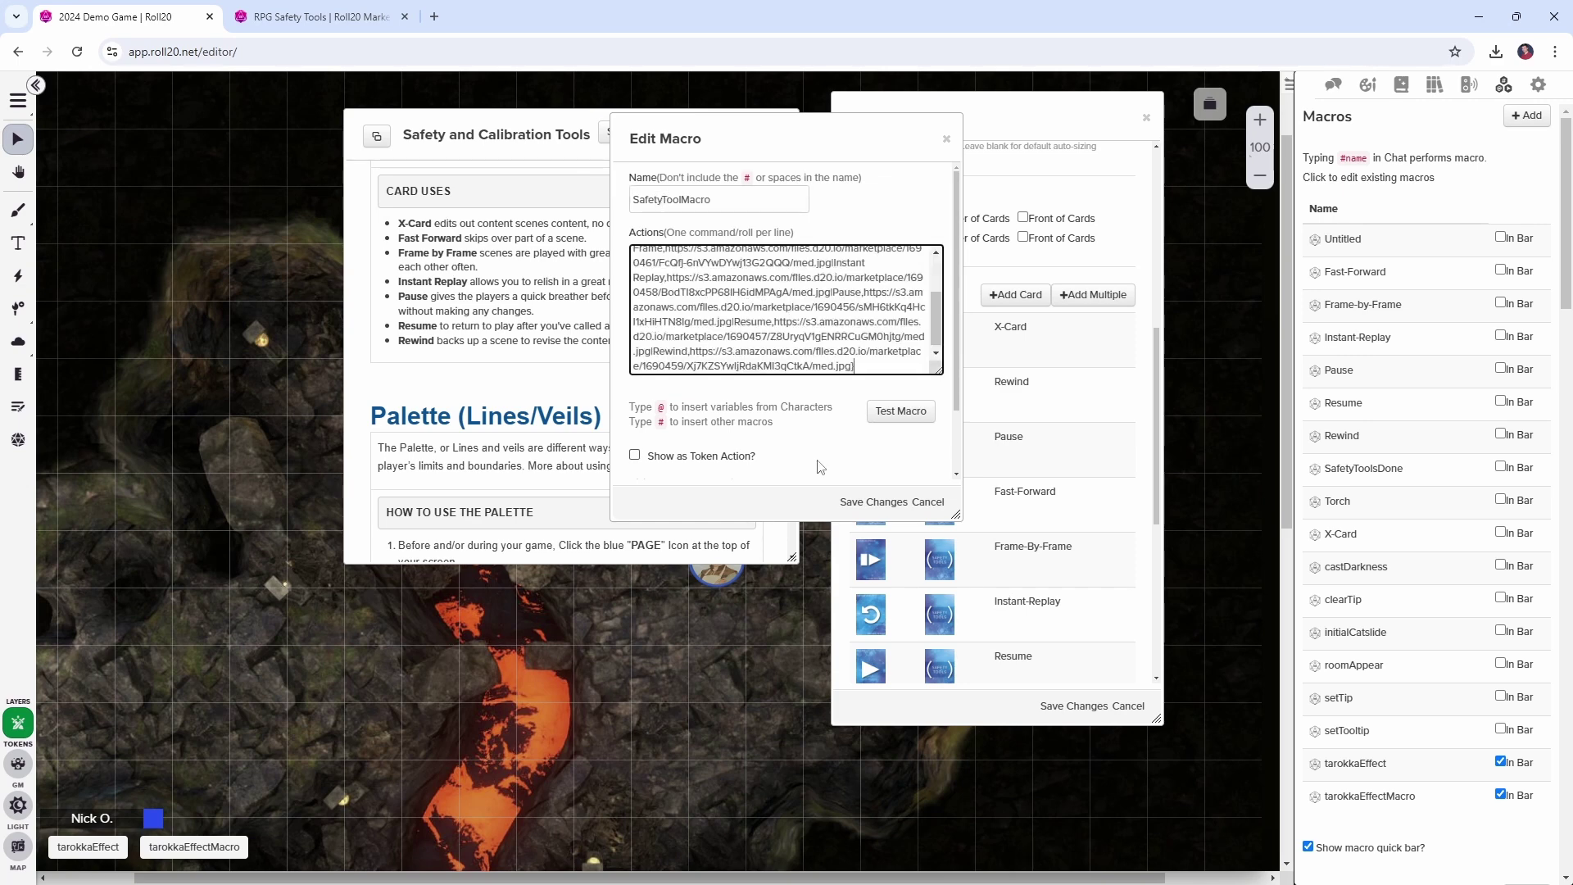
# Make the SafetyToolMacro macro visible to All Players and save its changes.
pyautogui.scroll(-2, 822, 423)
pyautogui.click(740, 420)
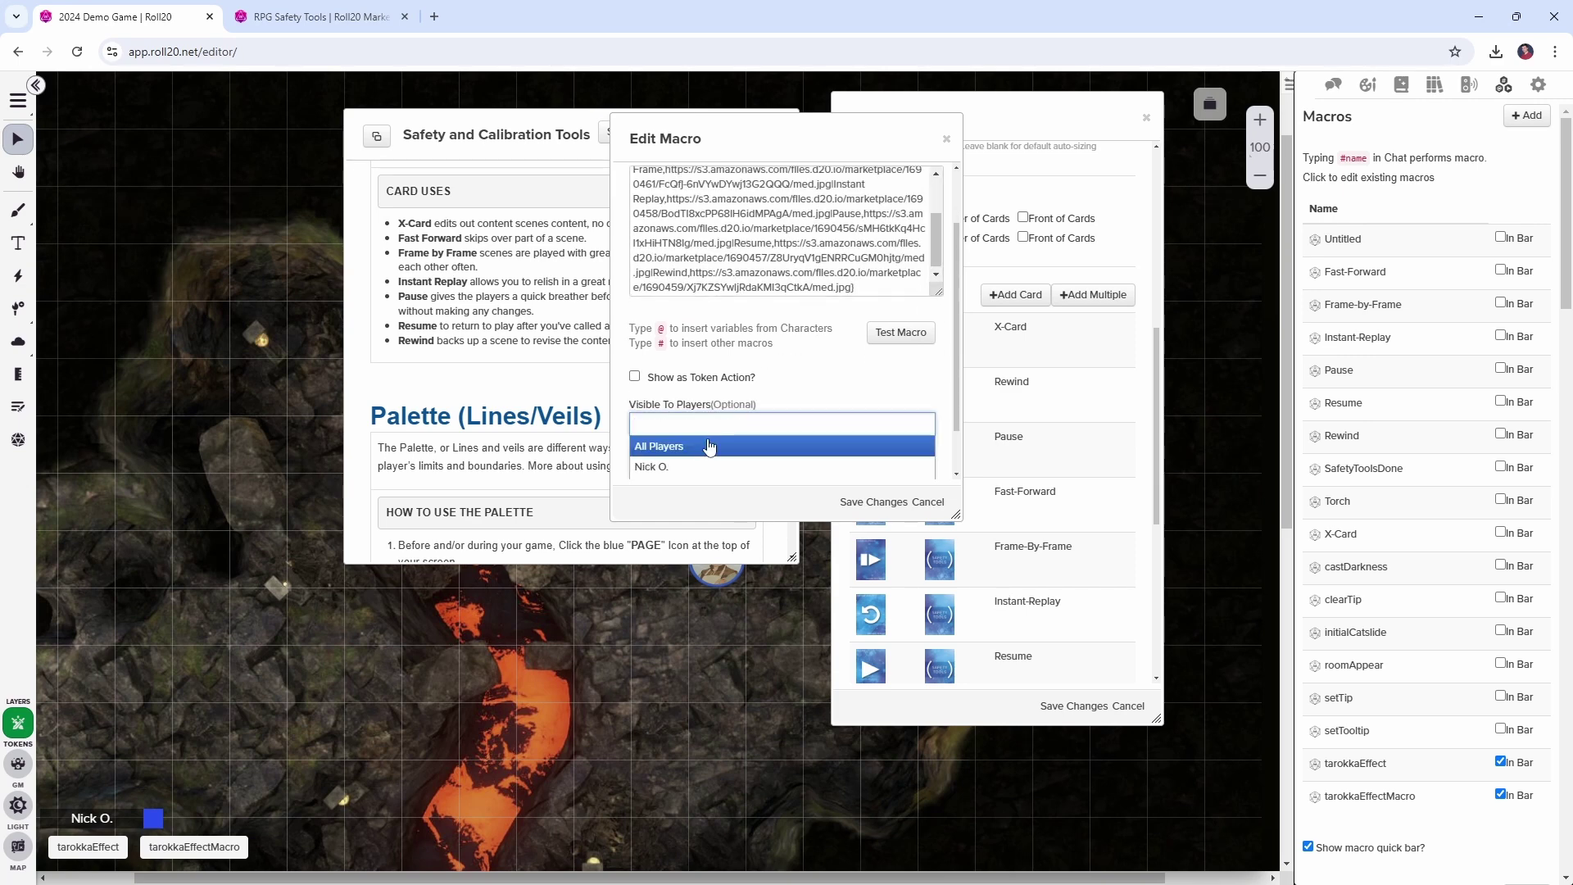
pyautogui.click(710, 446)
pyautogui.click(865, 502)
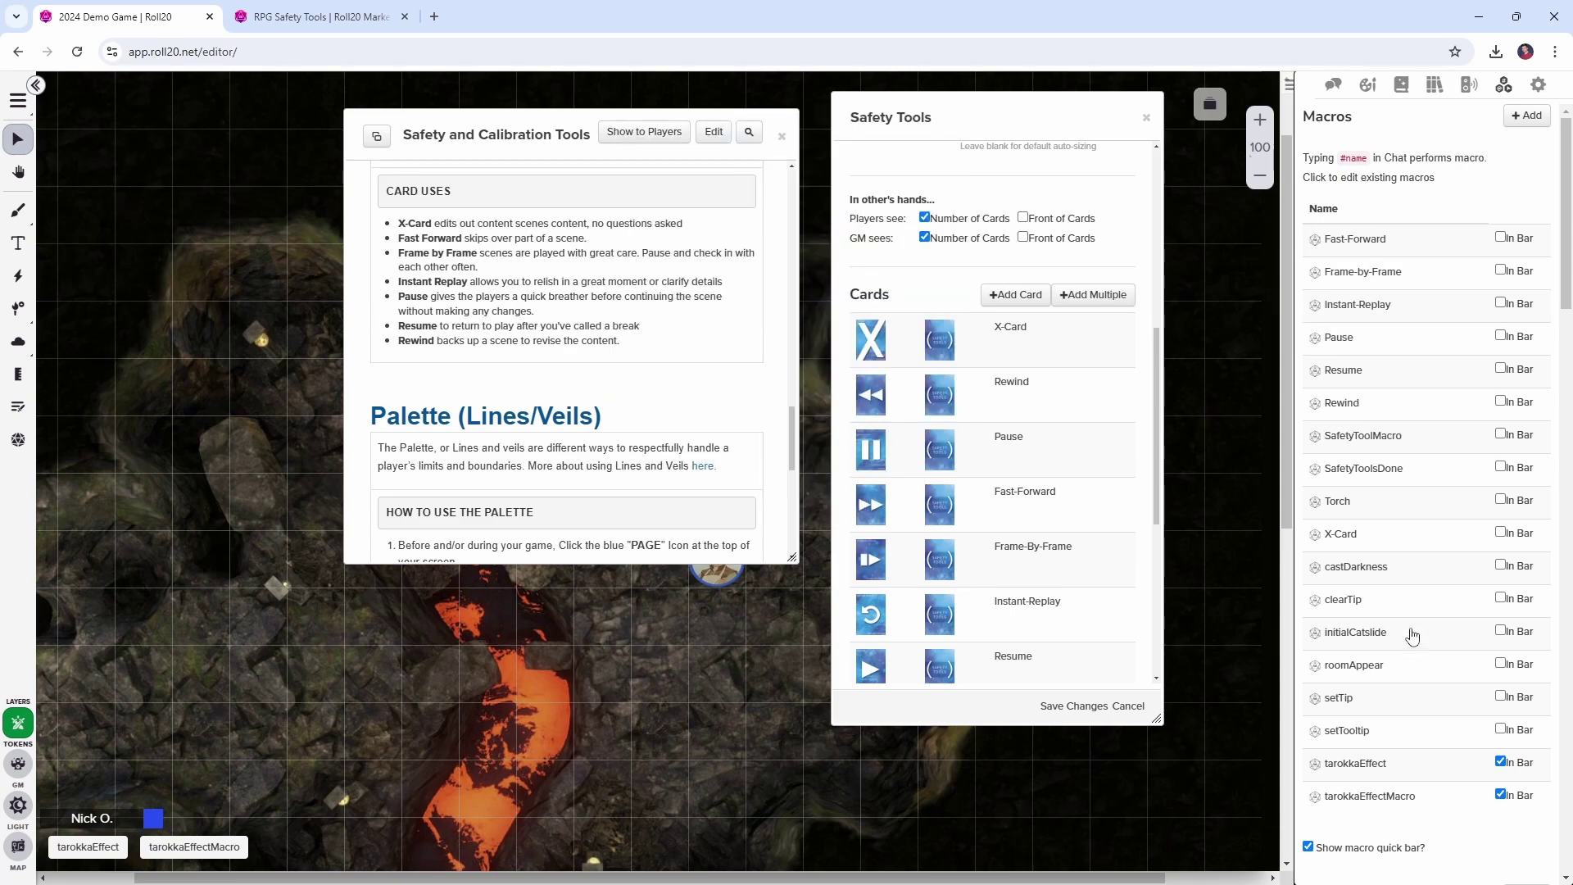
# Run SafetyToolMacro, submit X-Card as the safety card and view the card image in the chat.
pyautogui.click(1317, 440)
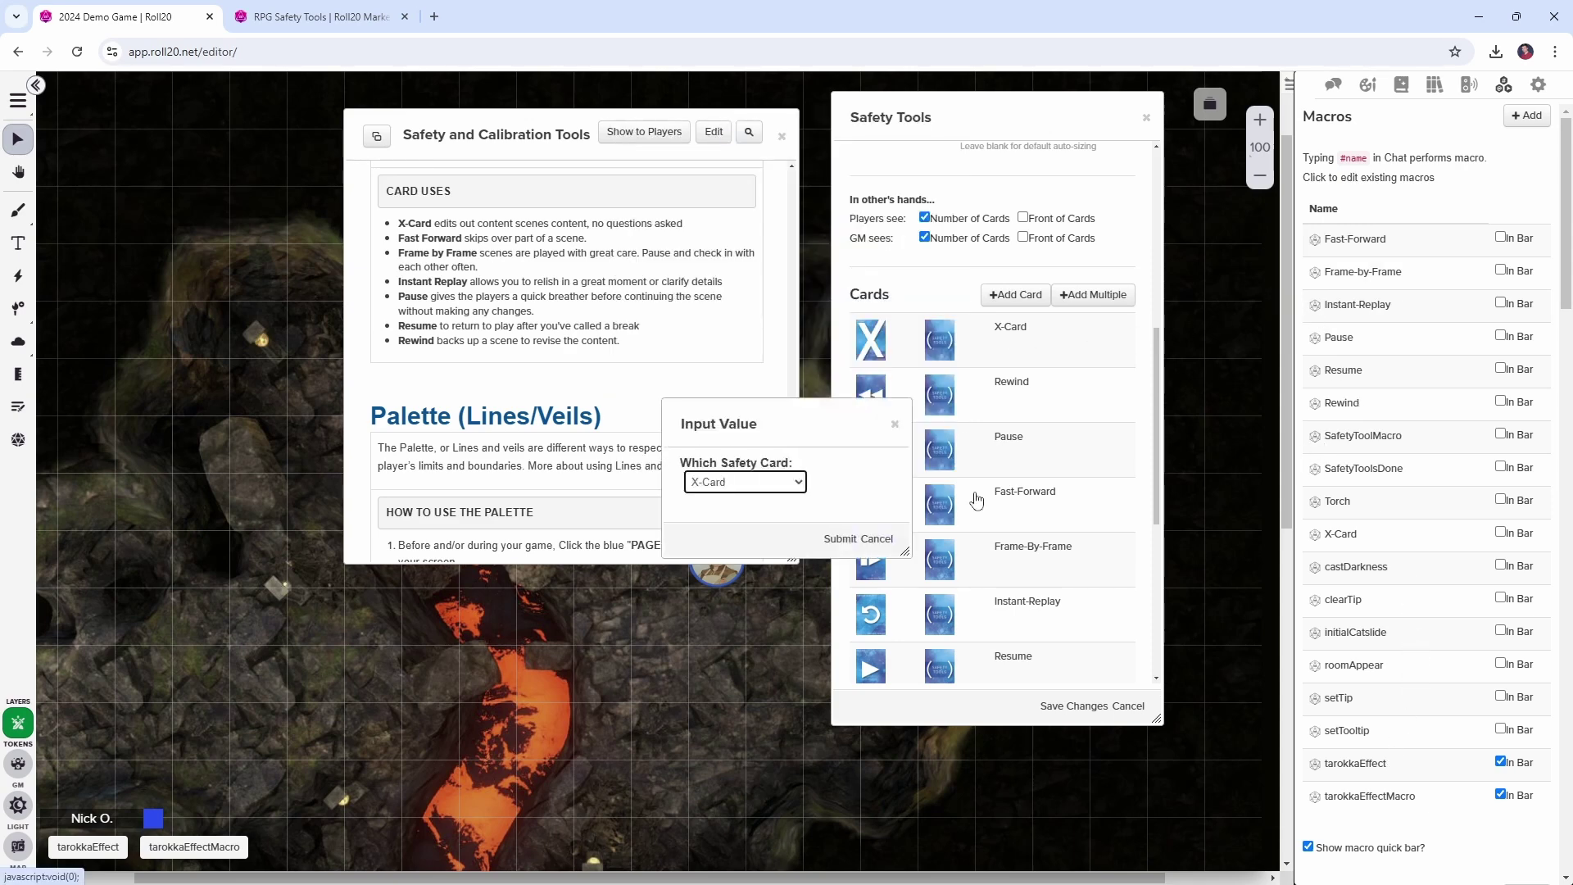
pyautogui.click(833, 535)
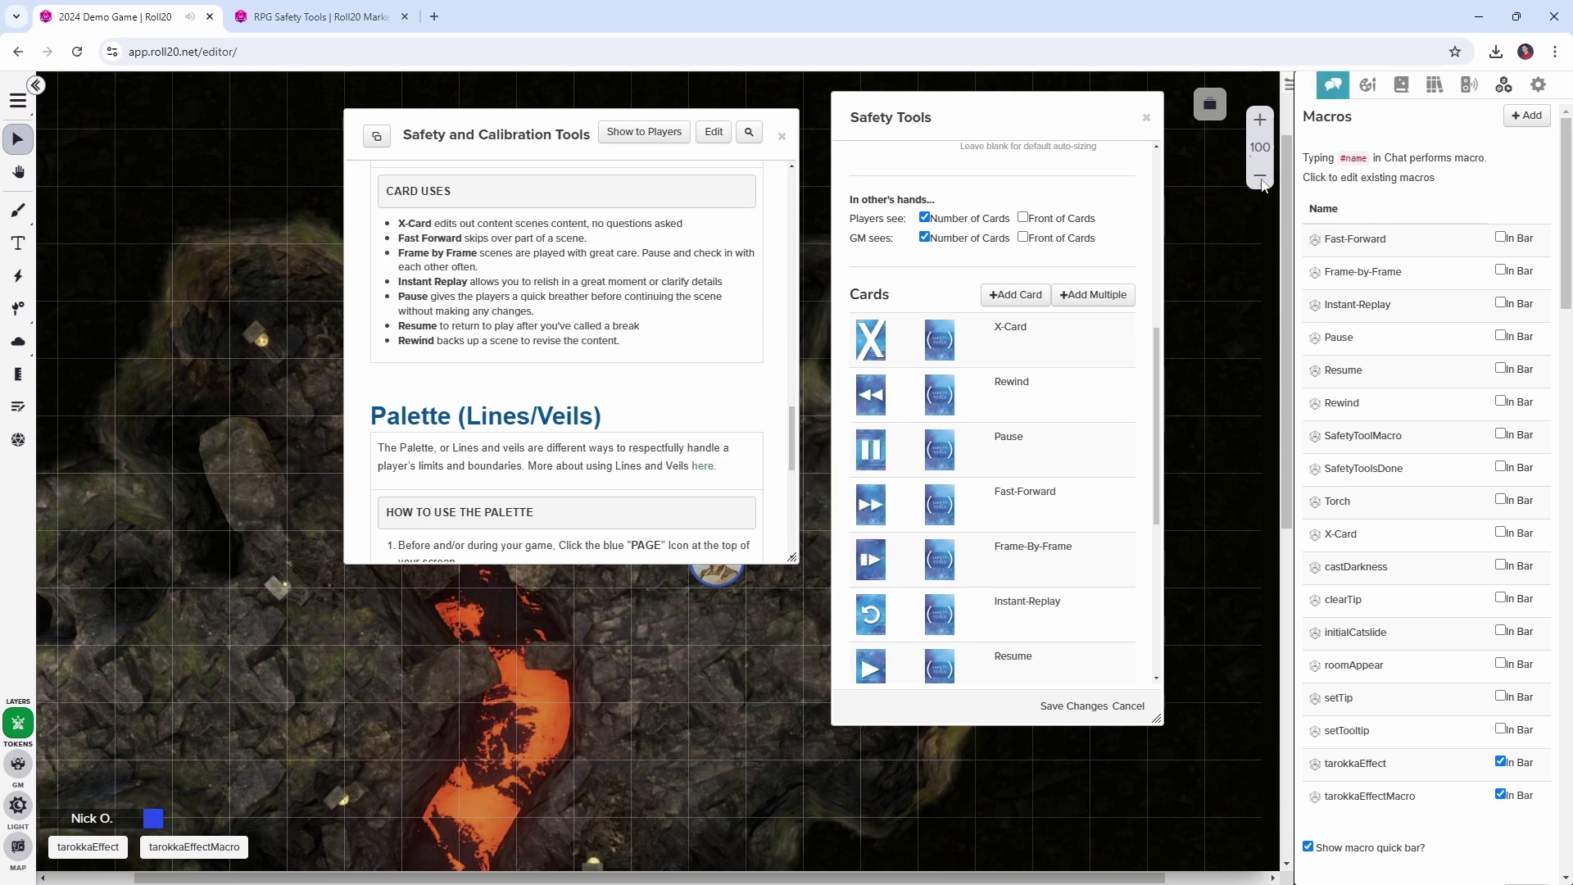
pyautogui.click(1333, 85)
pyautogui.scroll(-1, 1100, 414)
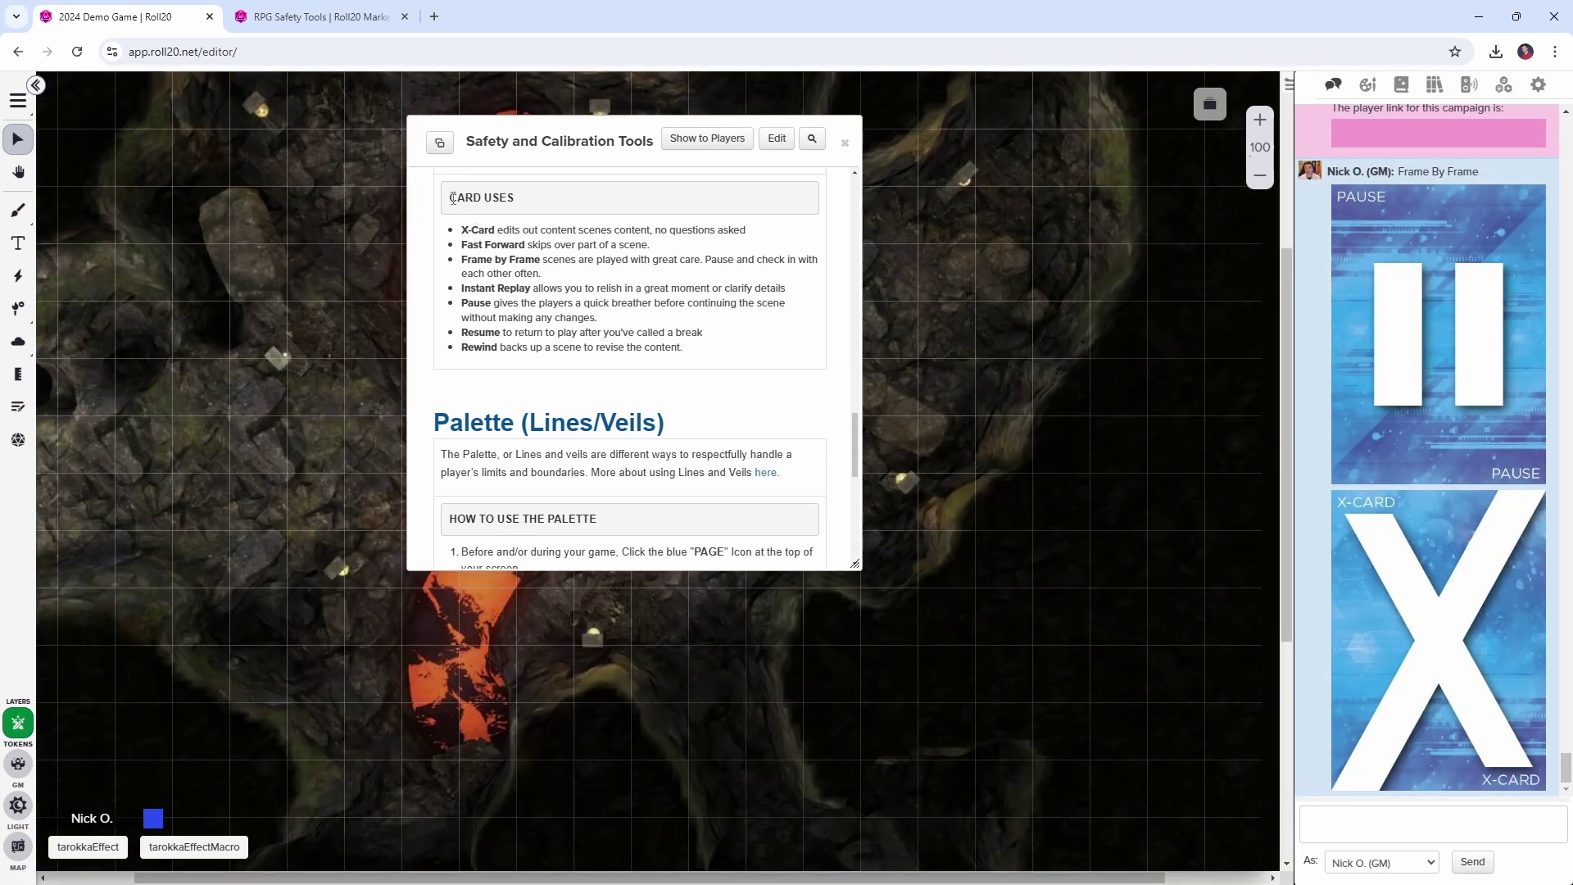
# Highlight the Card Uses section, and open the Safety Tools - N handout from the journal beside the Safety and Calibration Tools handout.
pyautogui.moveTo(452, 197); pyautogui.dragTo(706, 354)
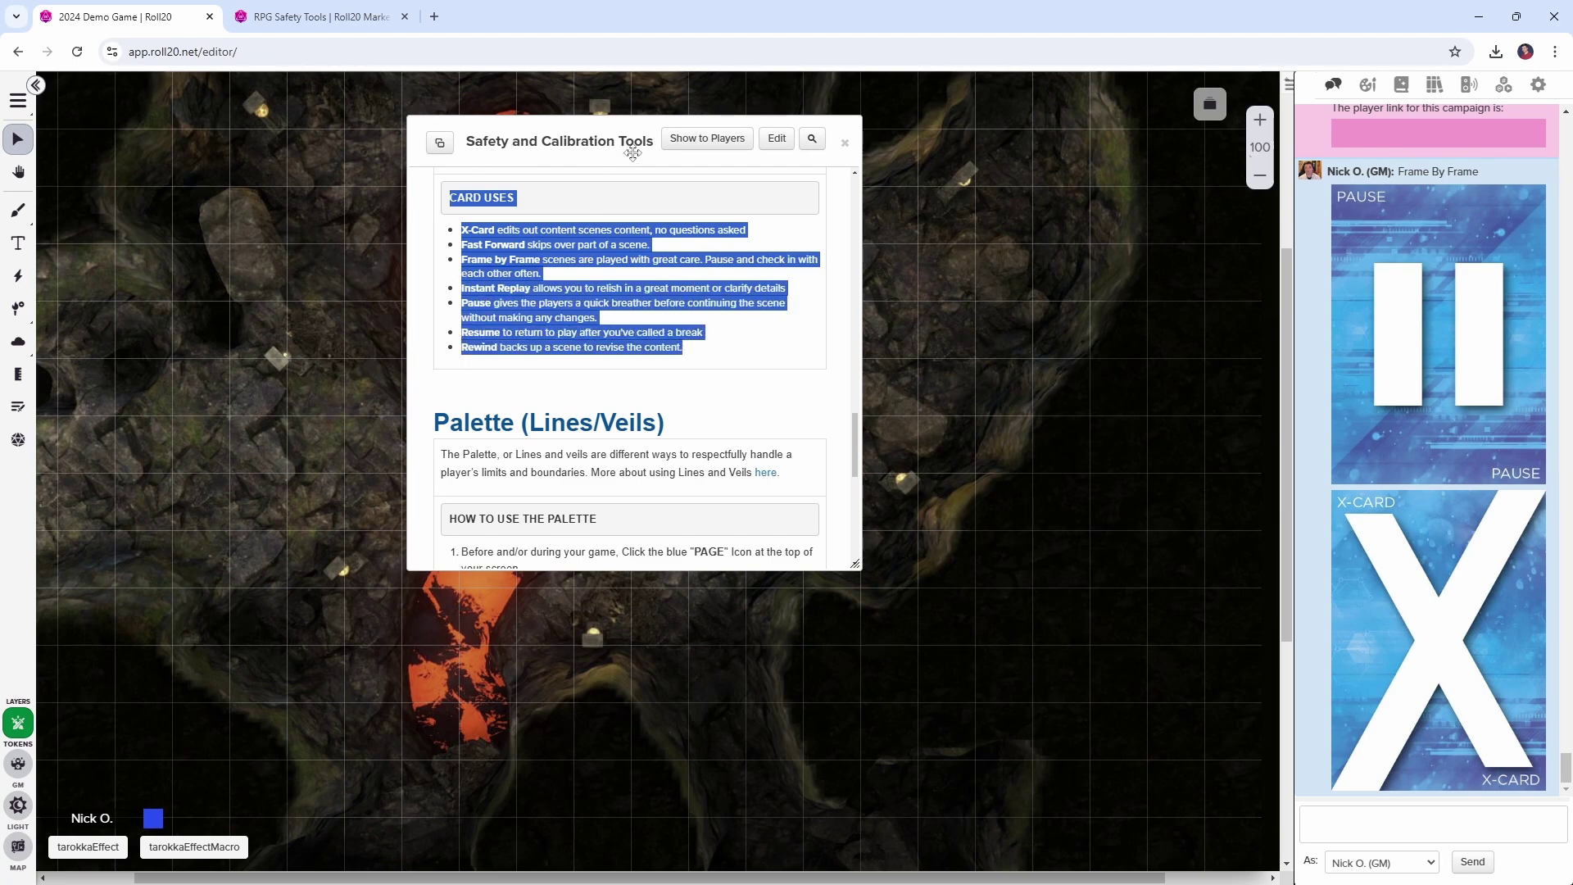
pyautogui.click(1401, 84)
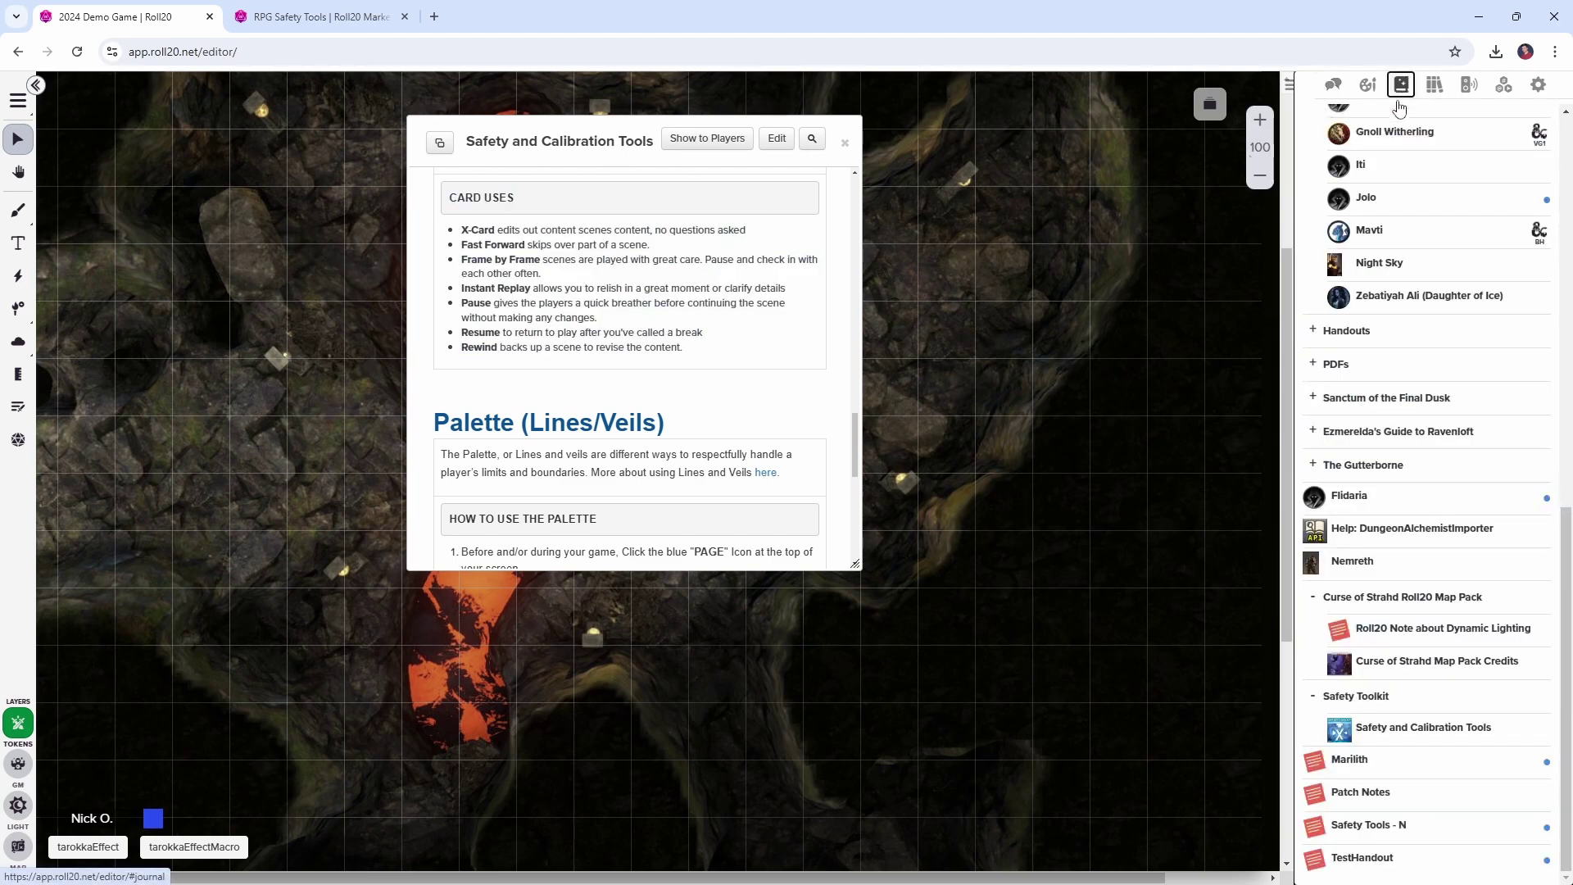
pyautogui.click(1369, 824)
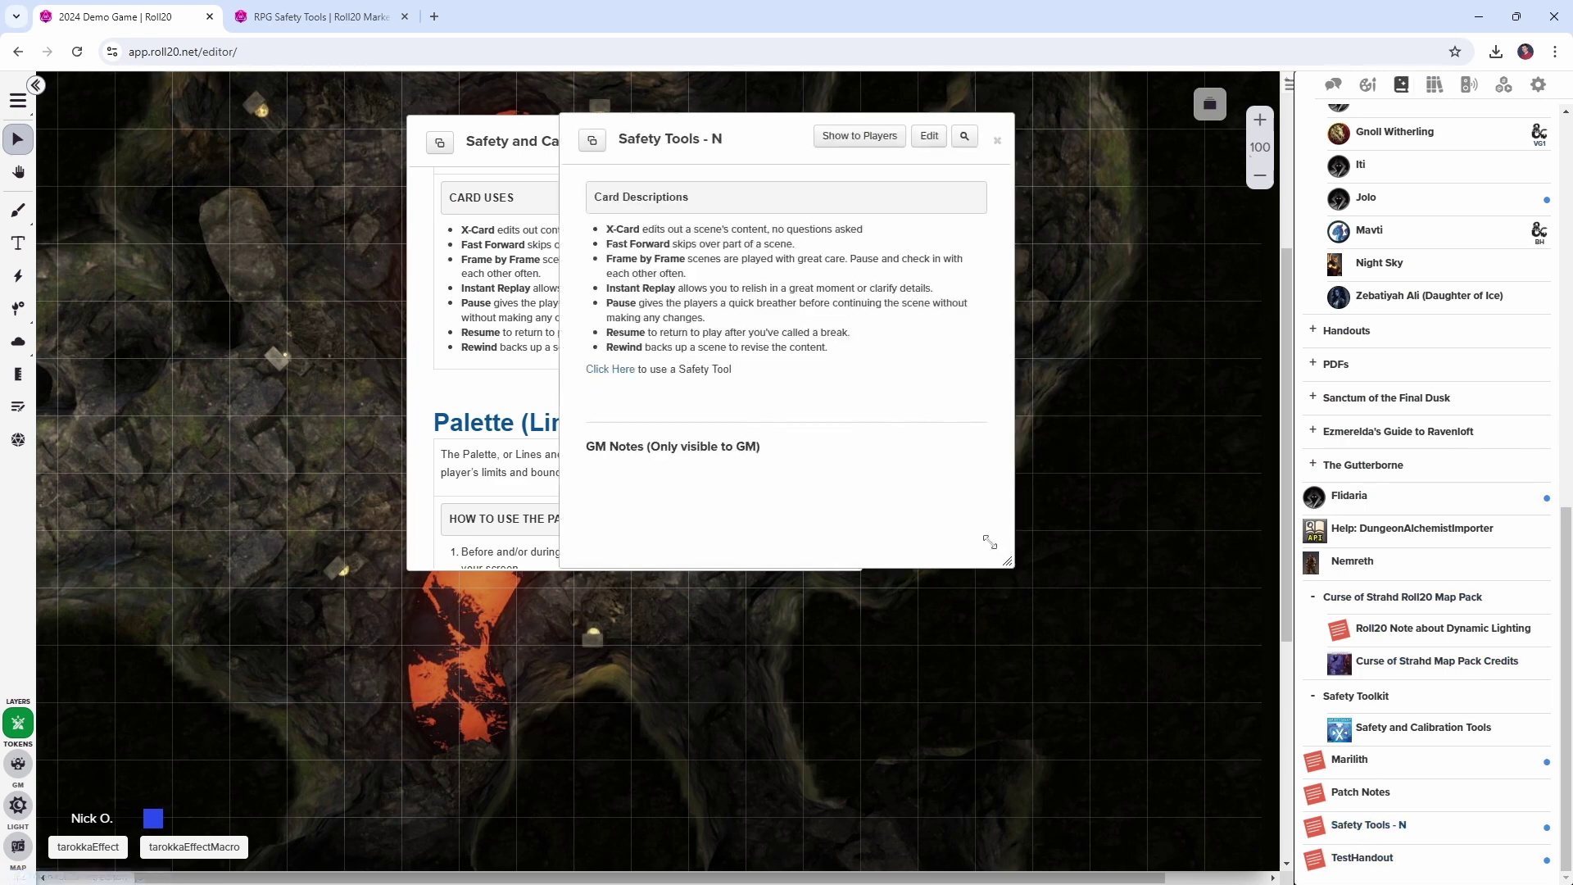
pyautogui.moveTo(729, 155); pyautogui.dragTo(947, 141)
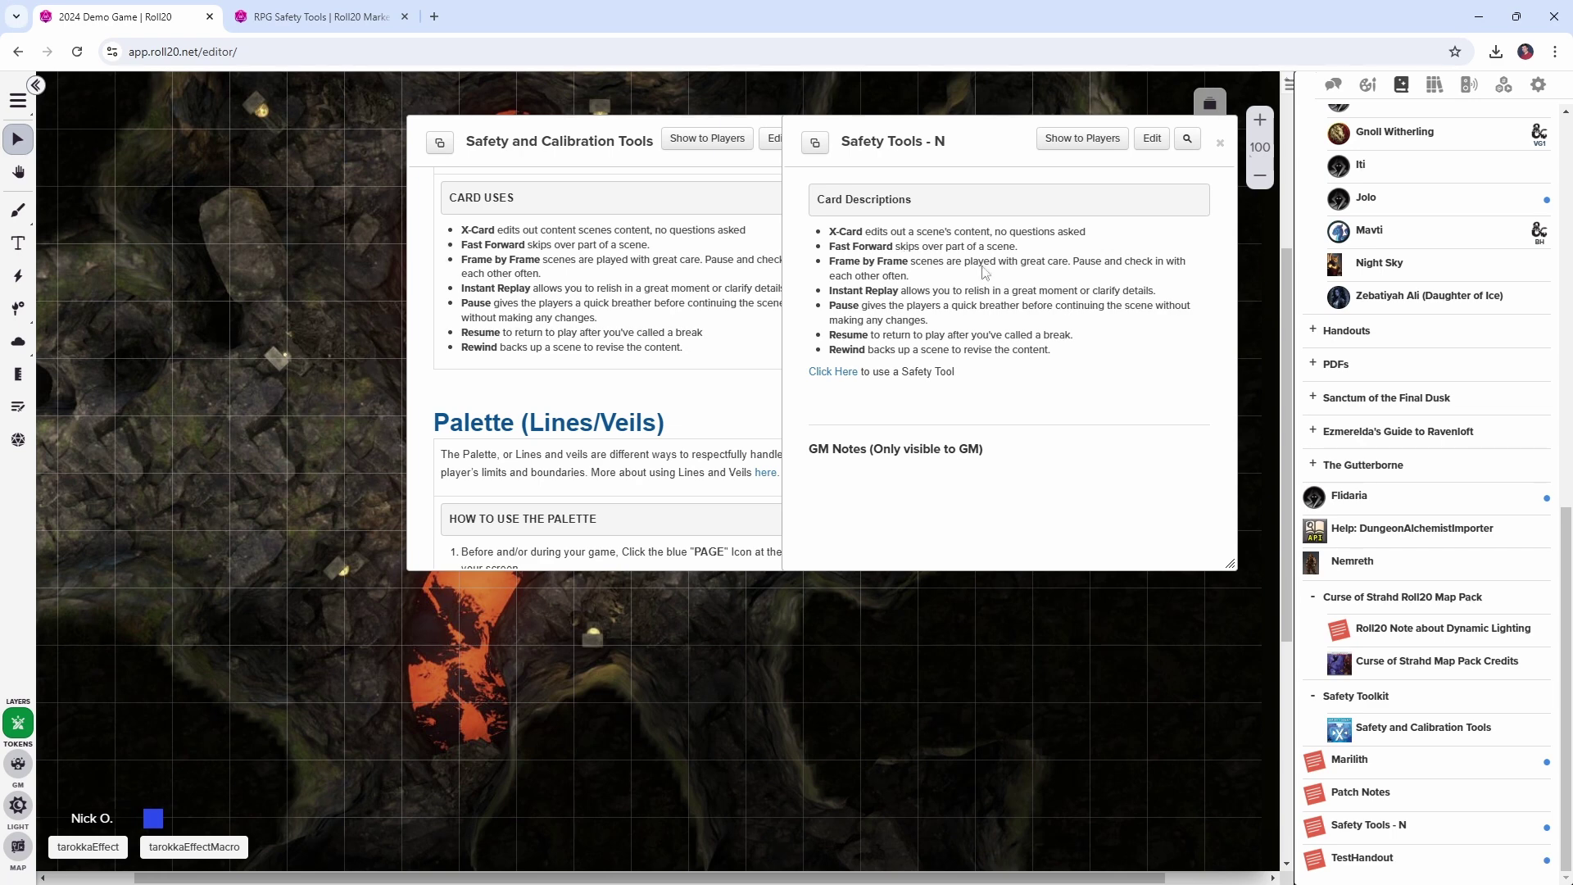
# Edit the Safety Tools - N handout so its Click Here text links to `#SafetyToolMacro, and save the changes.
pyautogui.click(1152, 138)
pyautogui.scroll(-4, 790, 341)
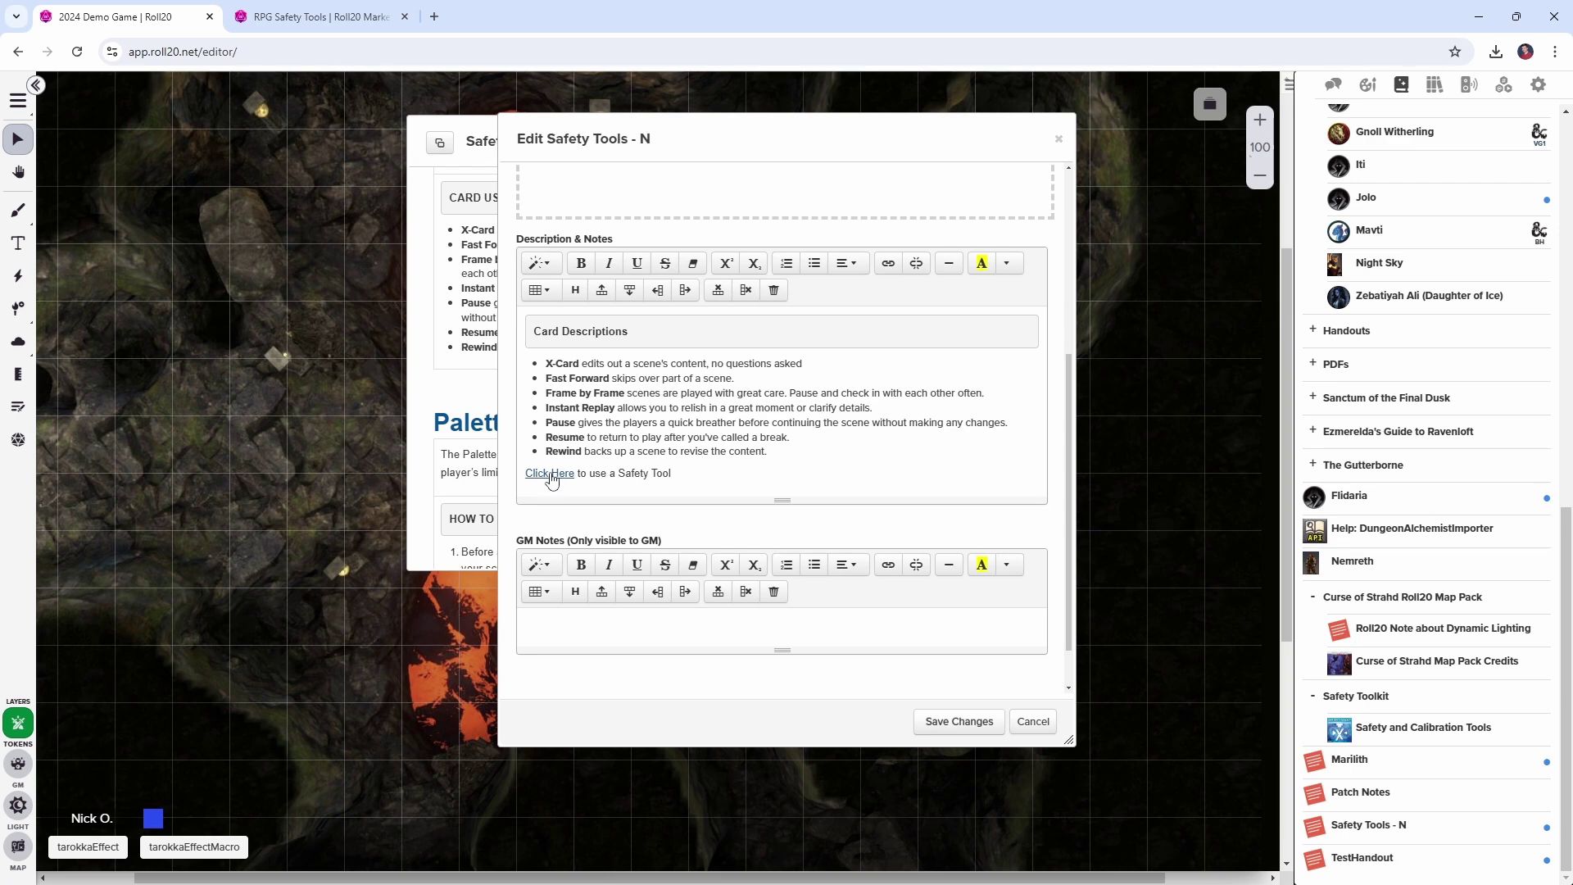
pyautogui.click(551, 479)
pyautogui.moveTo(582, 414); pyautogui.dragTo(523, 414)
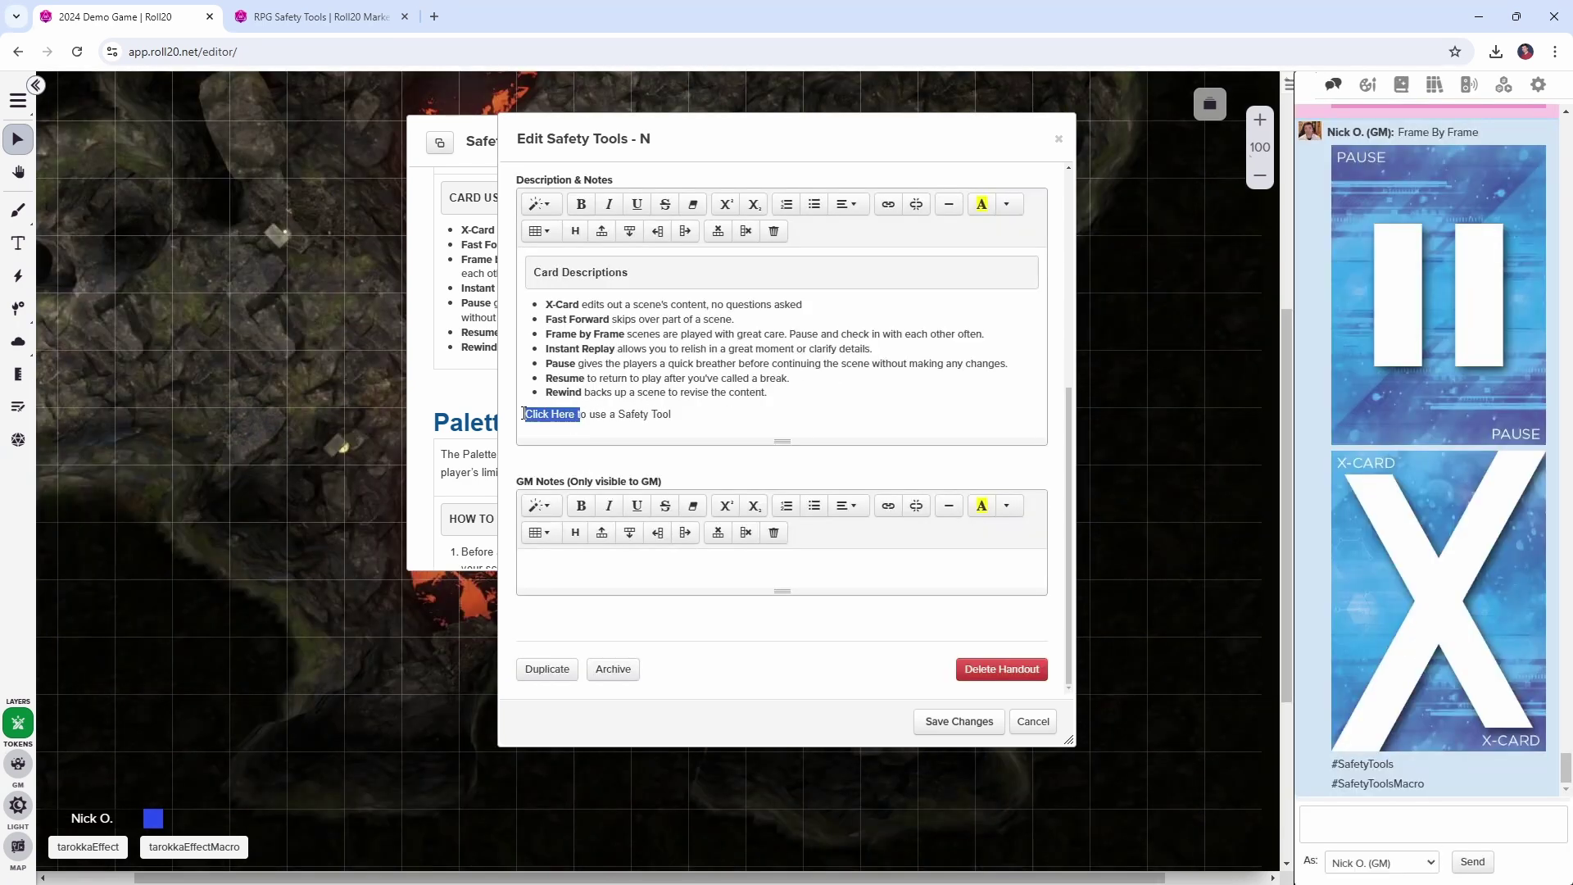
pyautogui.click(888, 204)
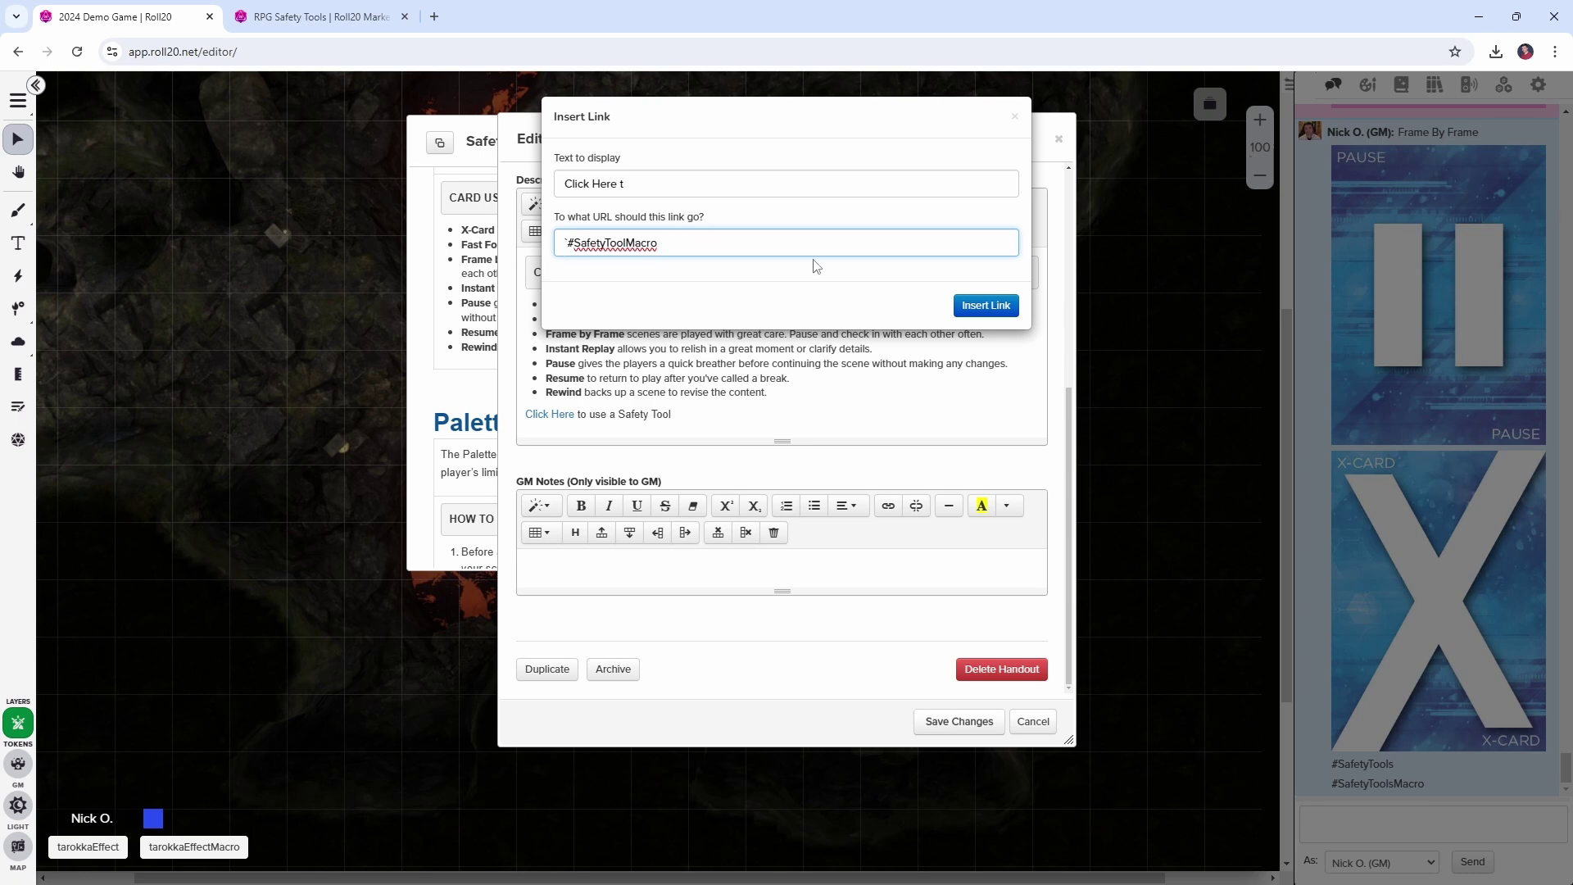
pyautogui.click(1008, 305)
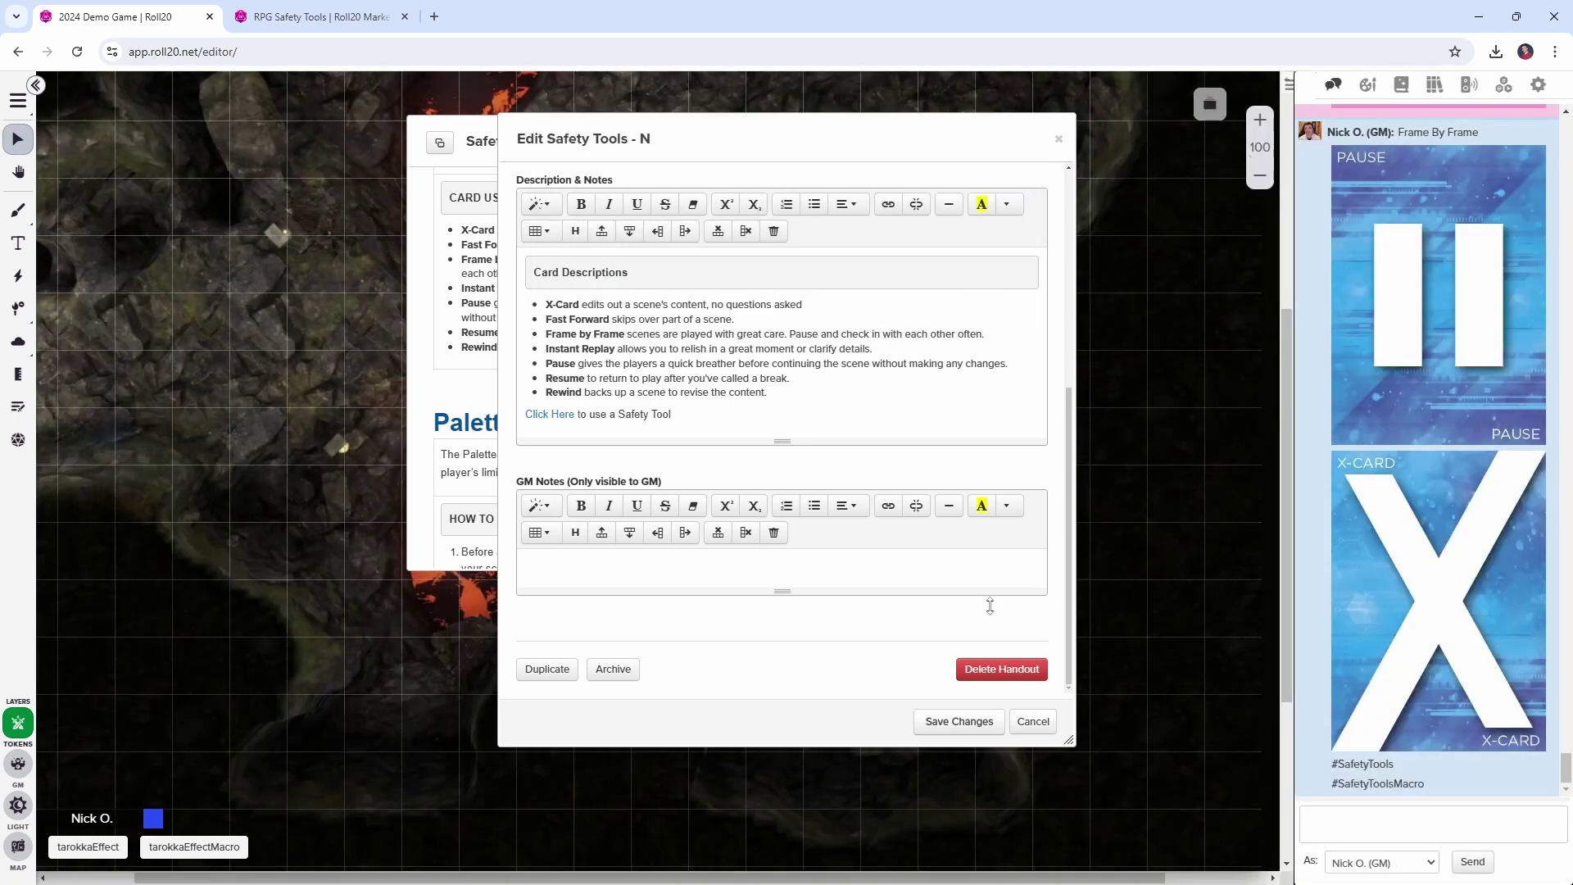
pyautogui.click(991, 721)
# Run the macro through the Click Here link in the Safety Tools - N handout and submit Instant Replay.
pyautogui.click(627, 372)
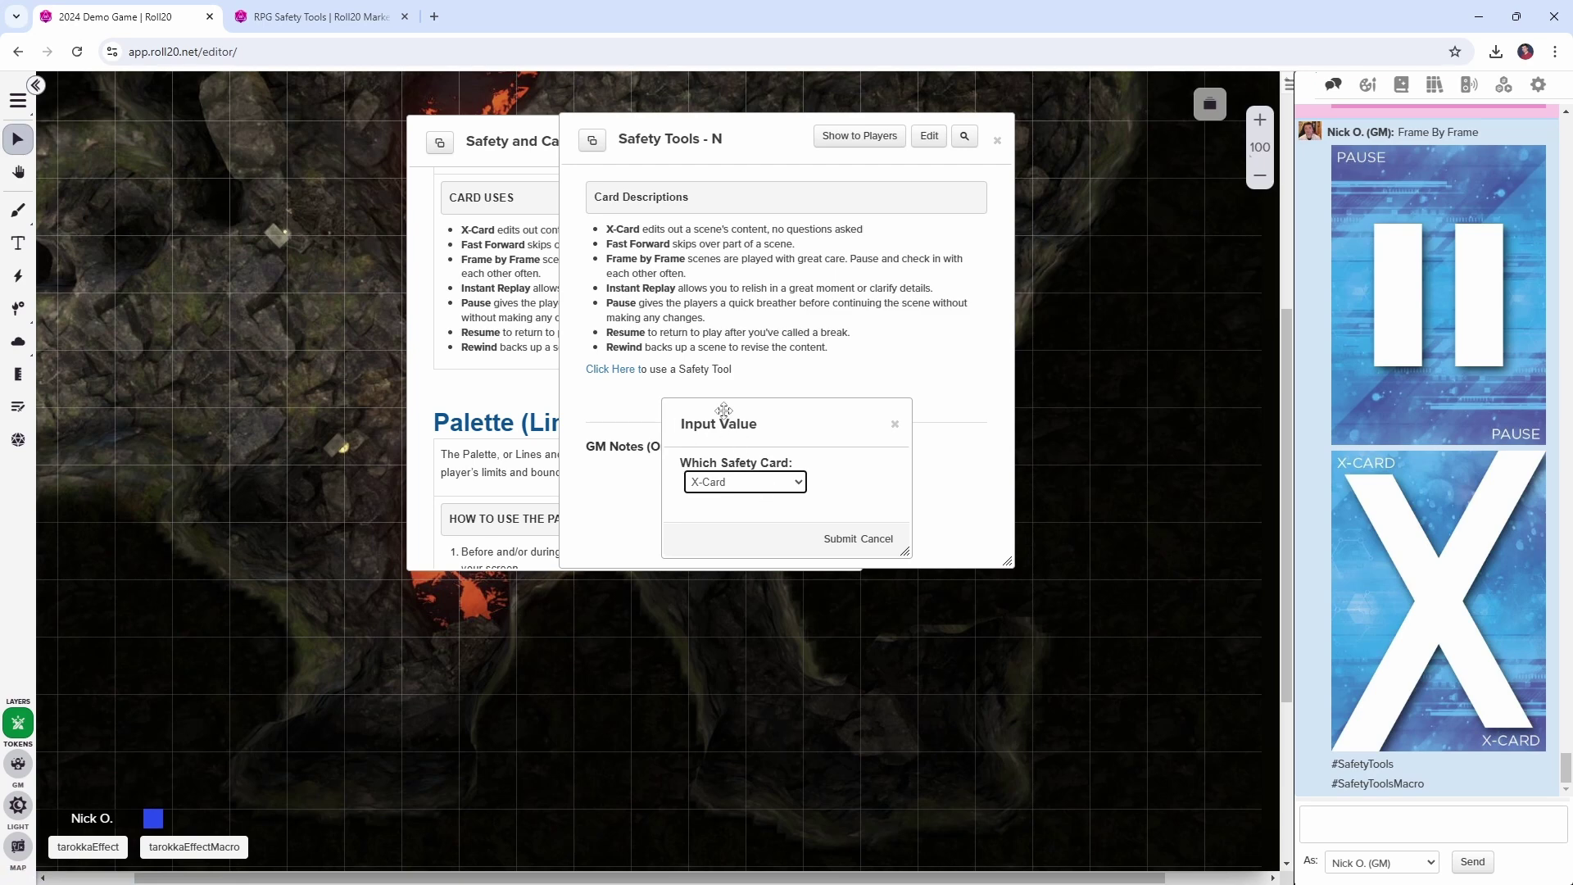
pyautogui.click(752, 482)
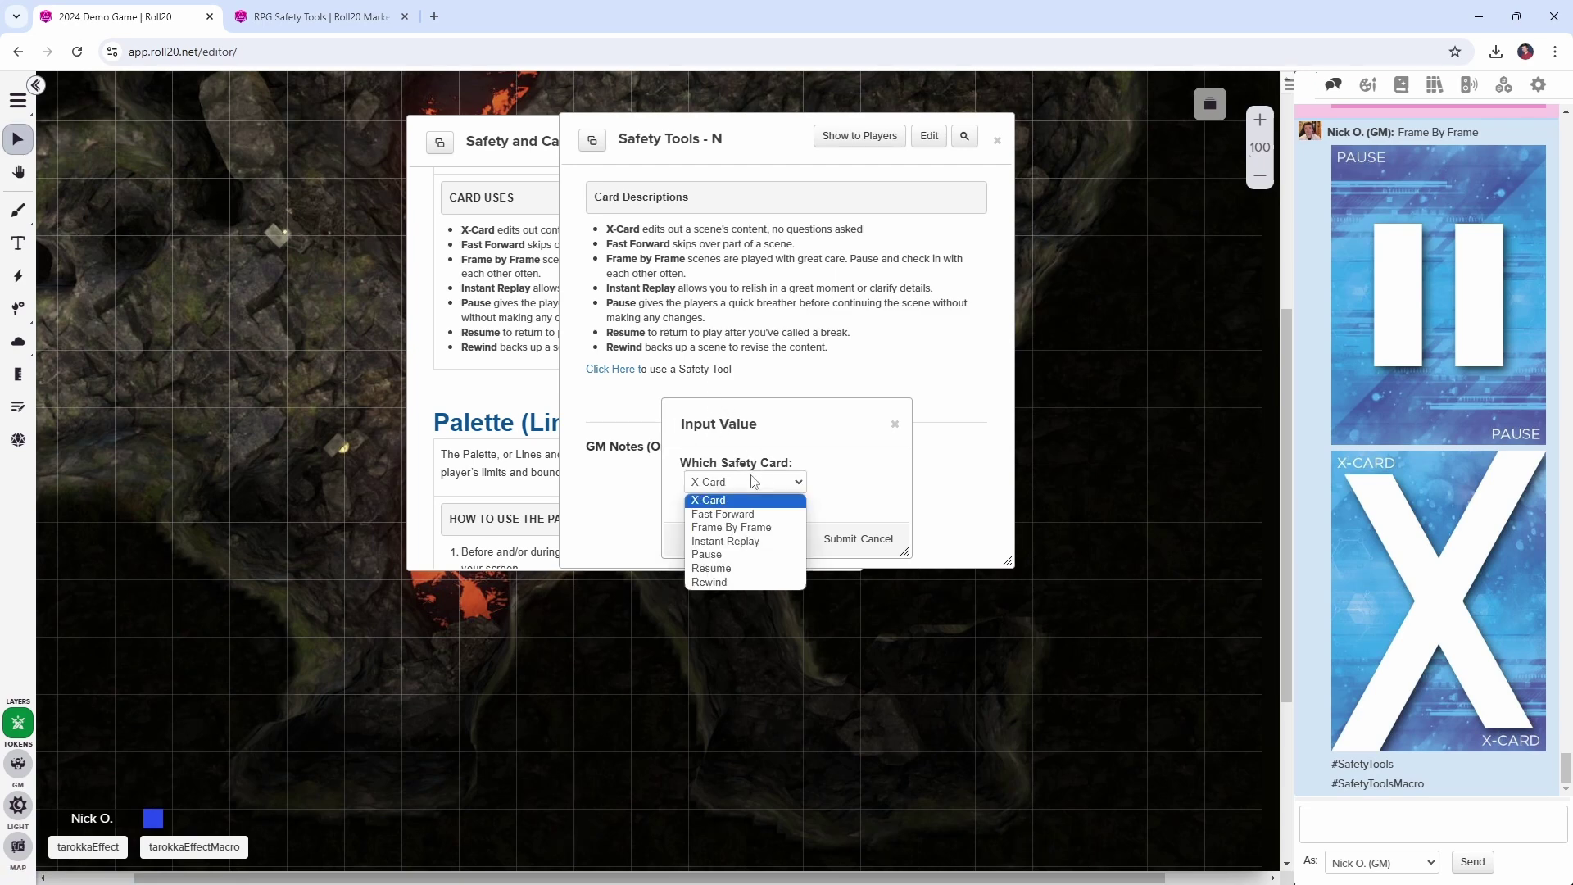
pyautogui.click(756, 540)
pyautogui.click(834, 539)
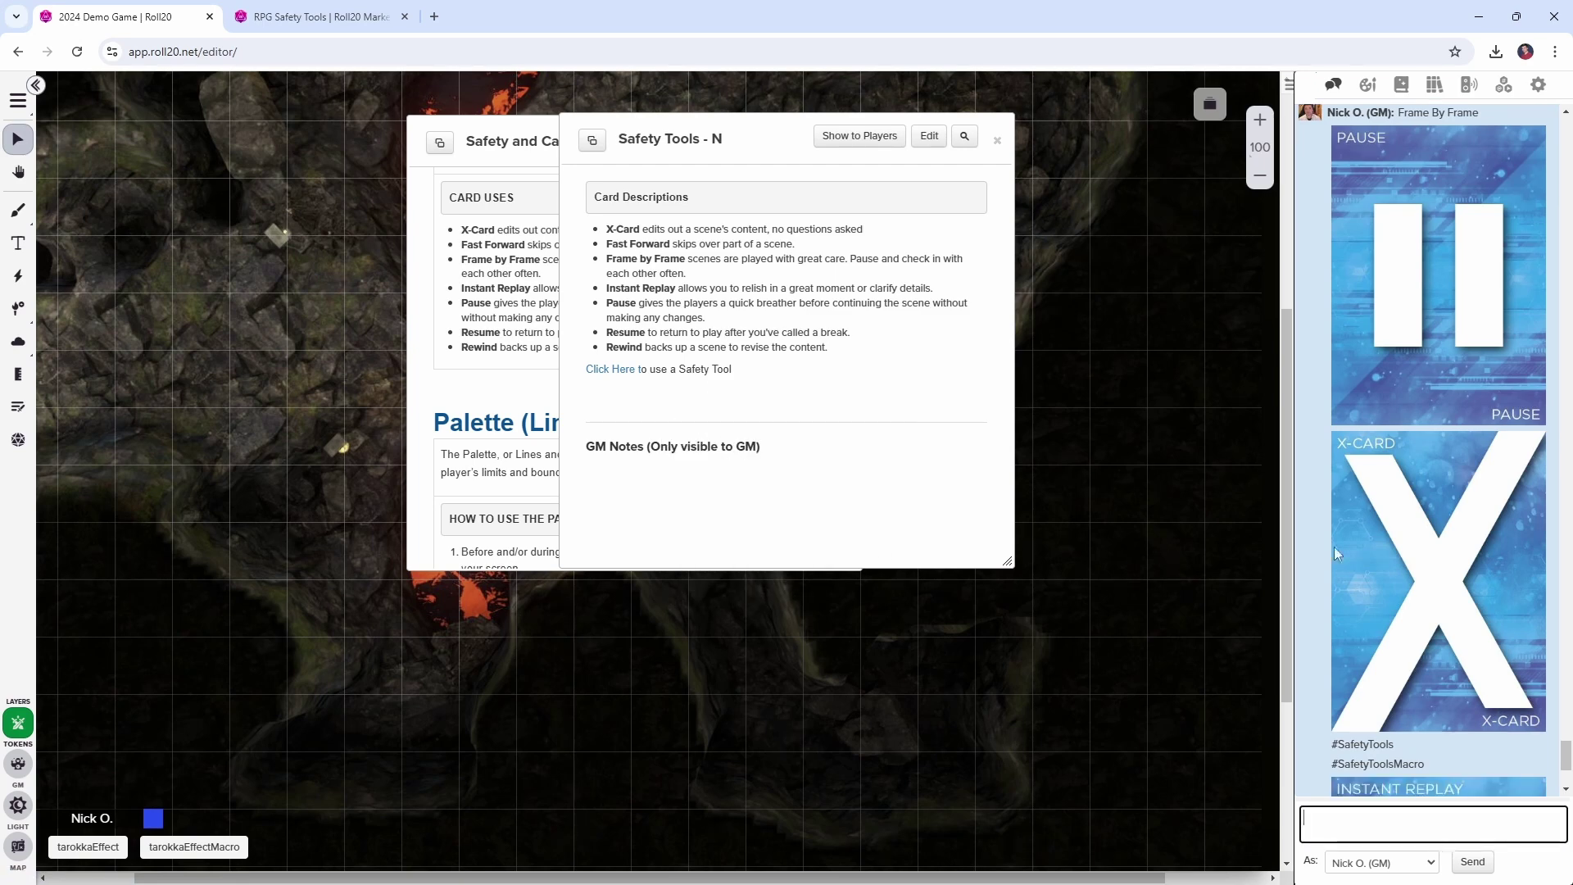